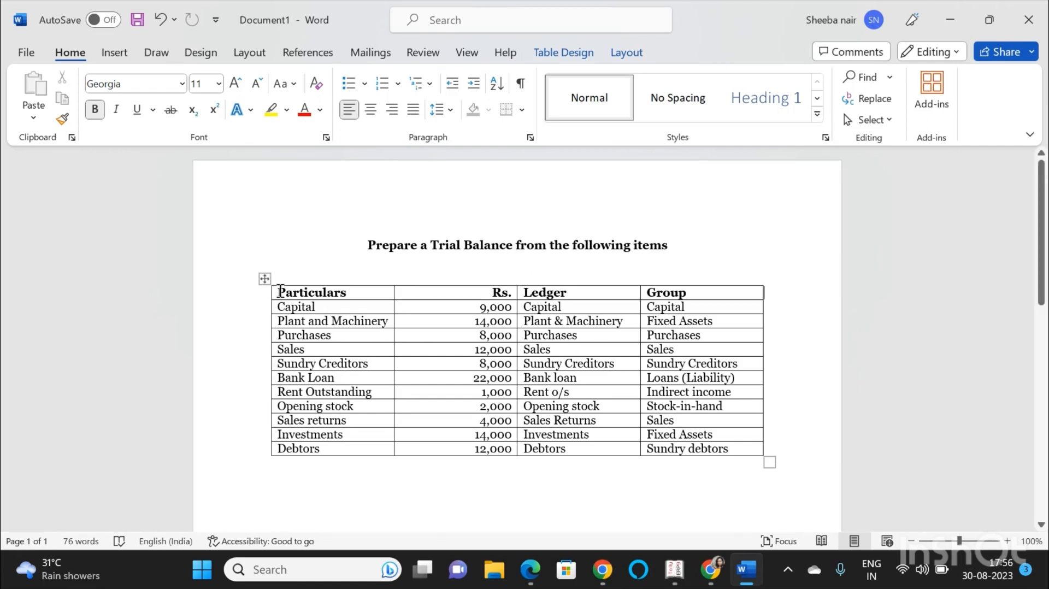
# Switch to Tally.ERP 9 and start creating a new company named Trial Balance.
pyautogui.moveTo(279, 292); pyautogui.dragTo(480, 445)
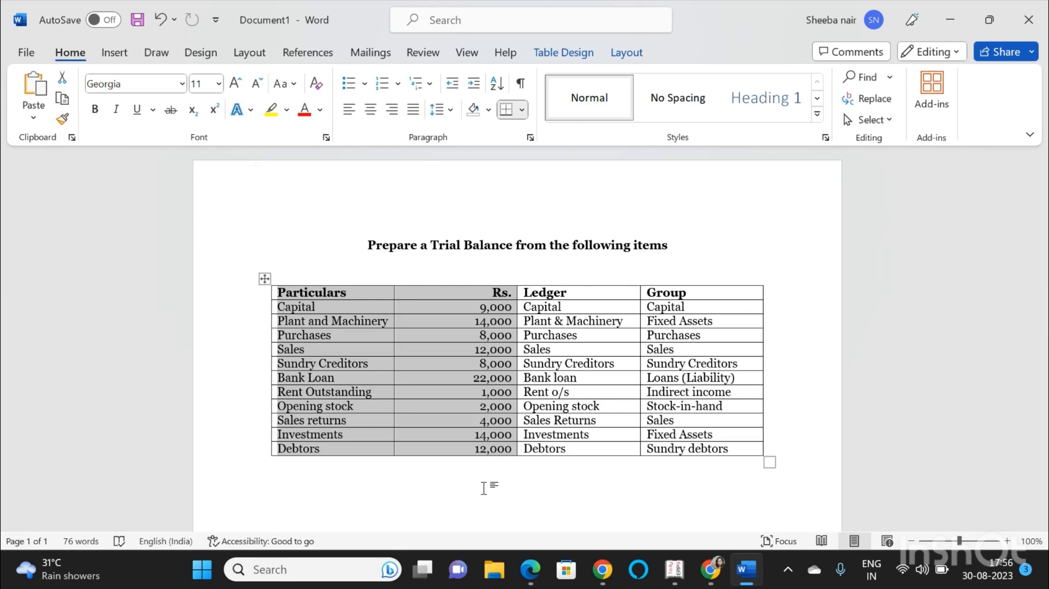
pyautogui.click(484, 489)
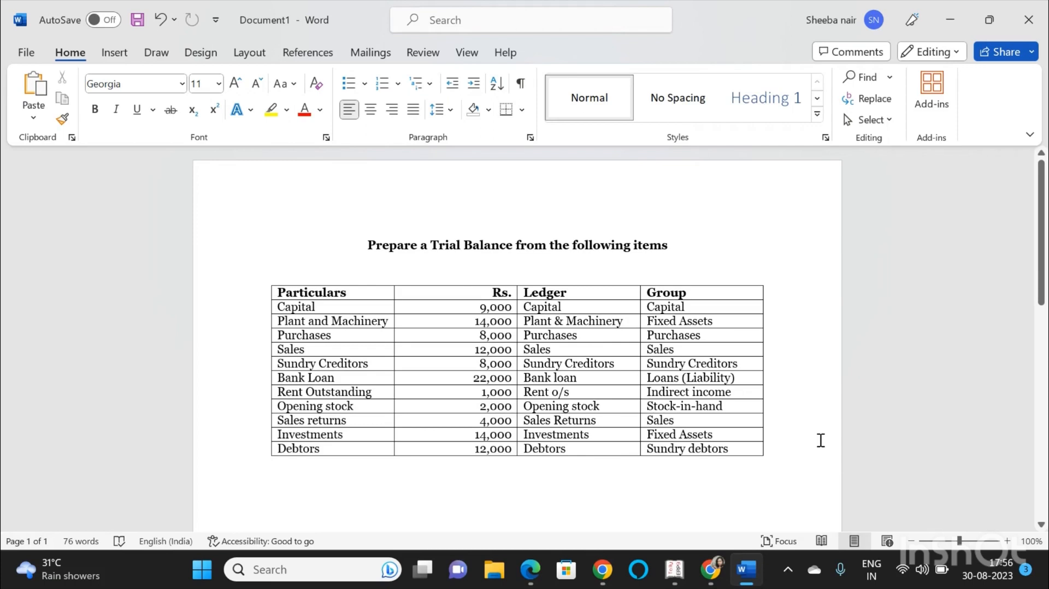
pyautogui.click(674, 571)
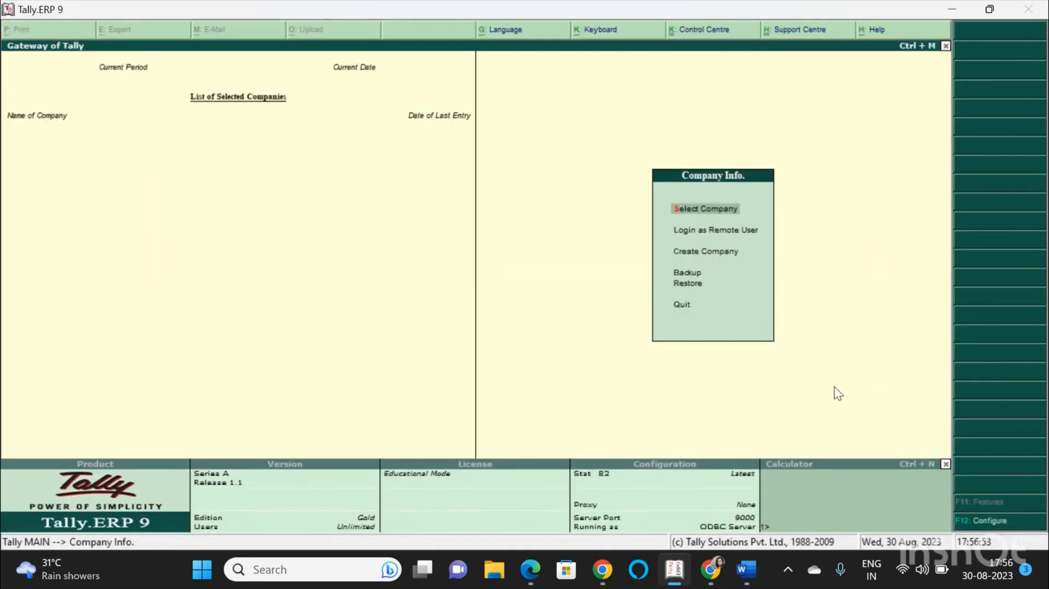
pyautogui.press('Down')
pyautogui.press('Down')
pyautogui.press('Return')
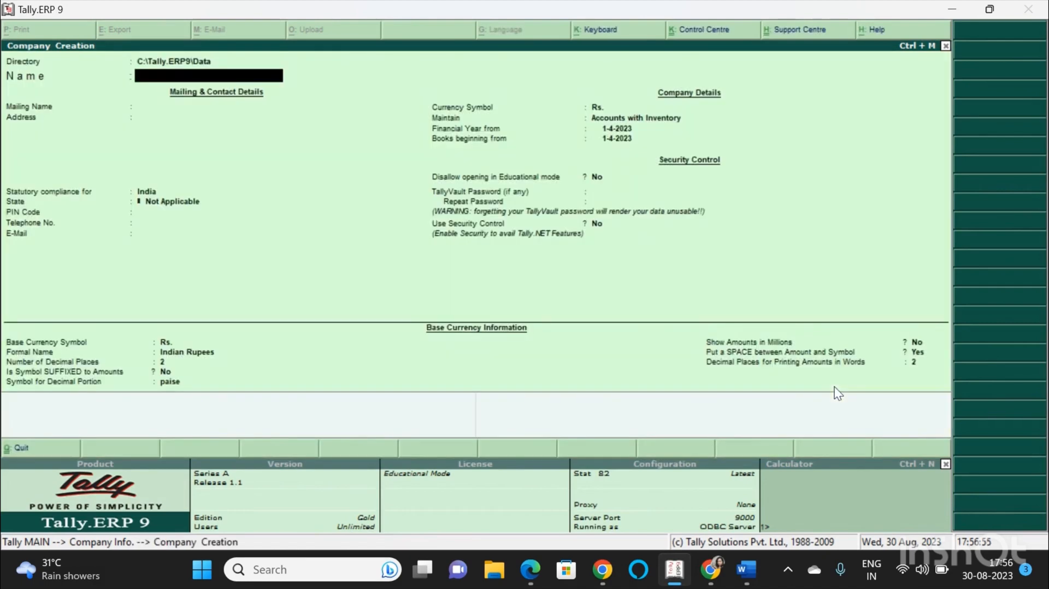
pyautogui.write('Trial Balance')
pyautogui.press('Return')
# Set the company's state to Tamil Nadu, leaving the address fields blank.
pyautogui.press('Return')
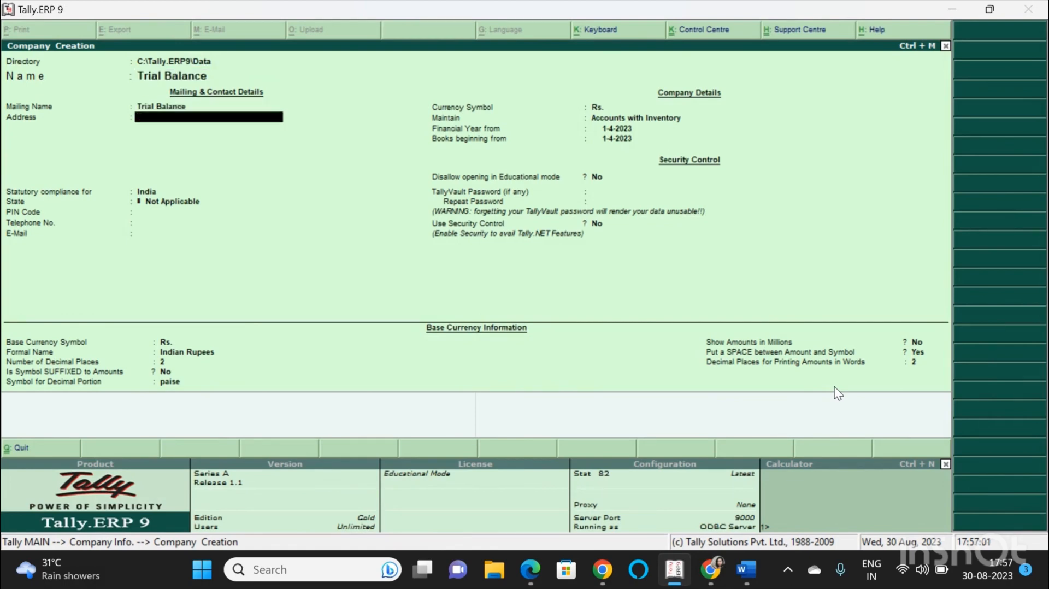
pyautogui.press('Return')
pyautogui.press('Return')
pyautogui.write('T')
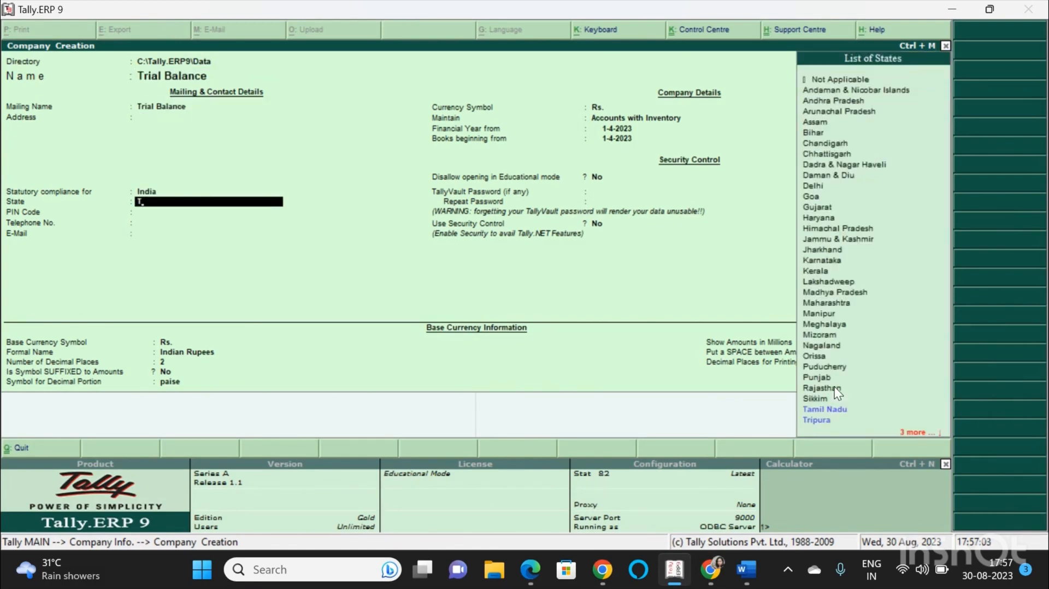
pyautogui.write('am')
pyautogui.press('Return')
# Keep the default financial year and currency settings and accept the new company.
pyautogui.press('Return')
pyautogui.press('Return')
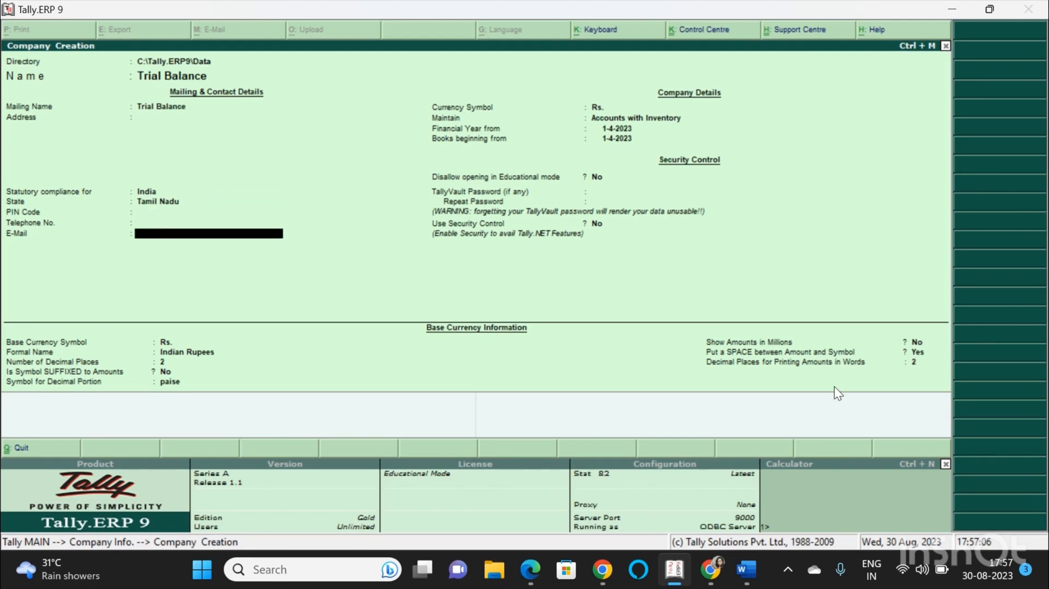
pyautogui.press('Return')
pyautogui.press('Return')
pyautogui.press('Return')
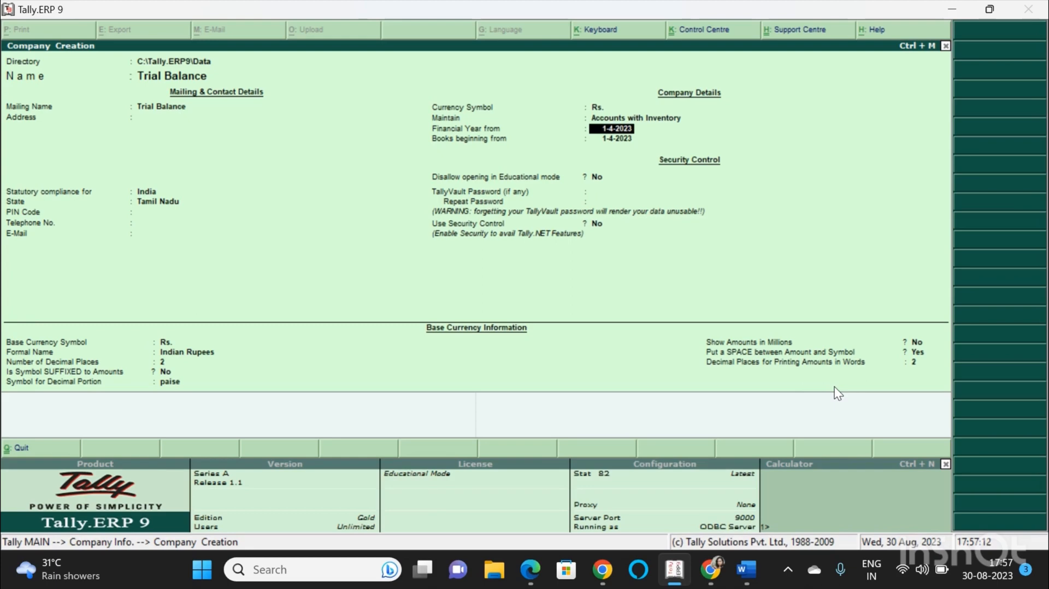
pyautogui.press('Return')
pyautogui.press('Return')
pyautogui.press('Return')
pyautogui.press('Return')
pyautogui.press('Return')
pyautogui.press('Return')
pyautogui.press('Return')
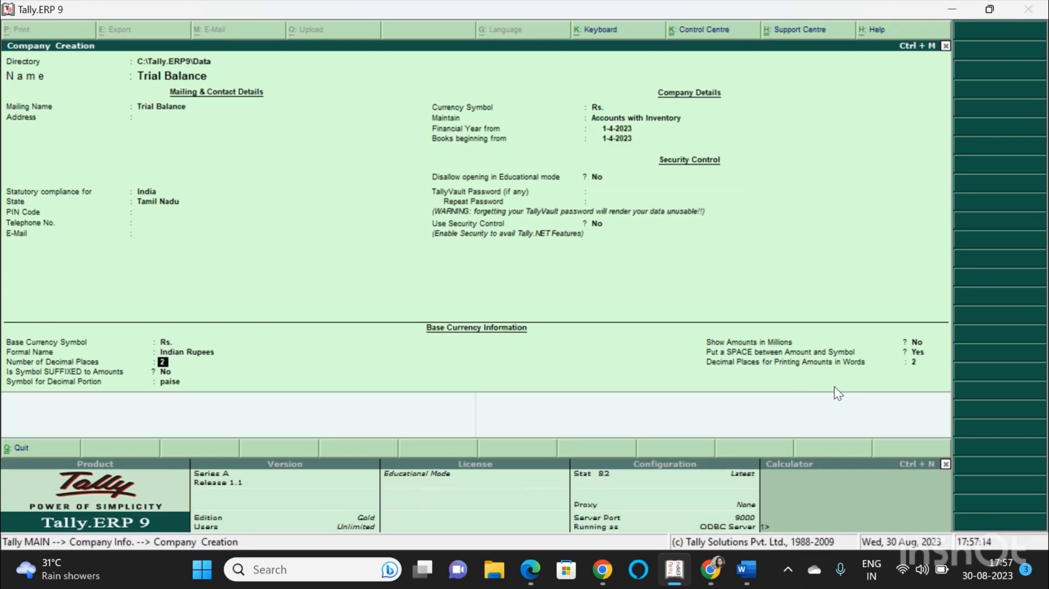
pyautogui.press('Return')
pyautogui.press('Return')
pyautogui.press('Return')
pyautogui.press('Return')
pyautogui.press('Return')
pyautogui.press('Return')
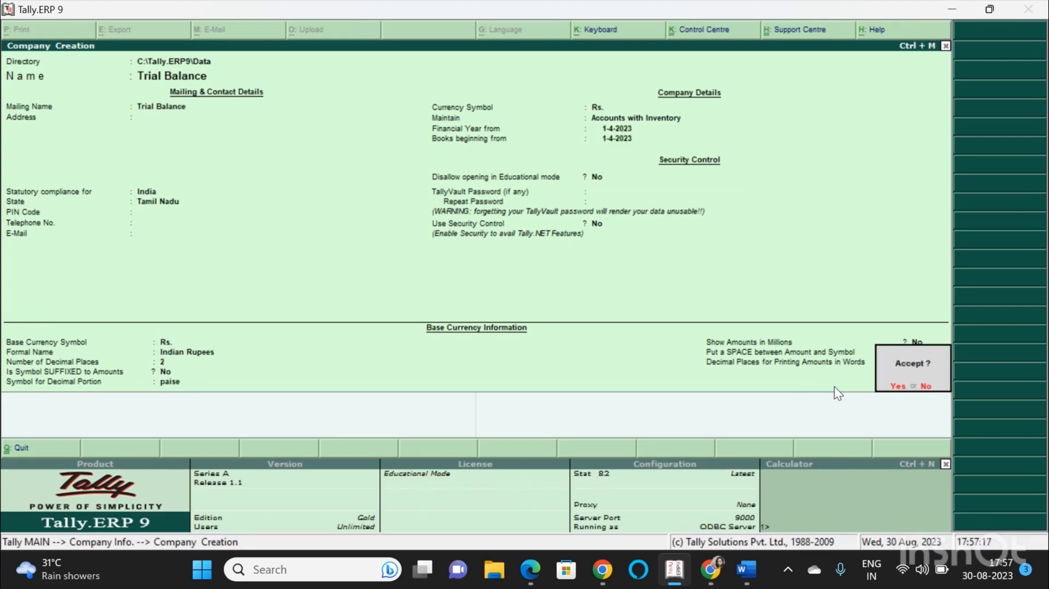
pyautogui.press('Return')
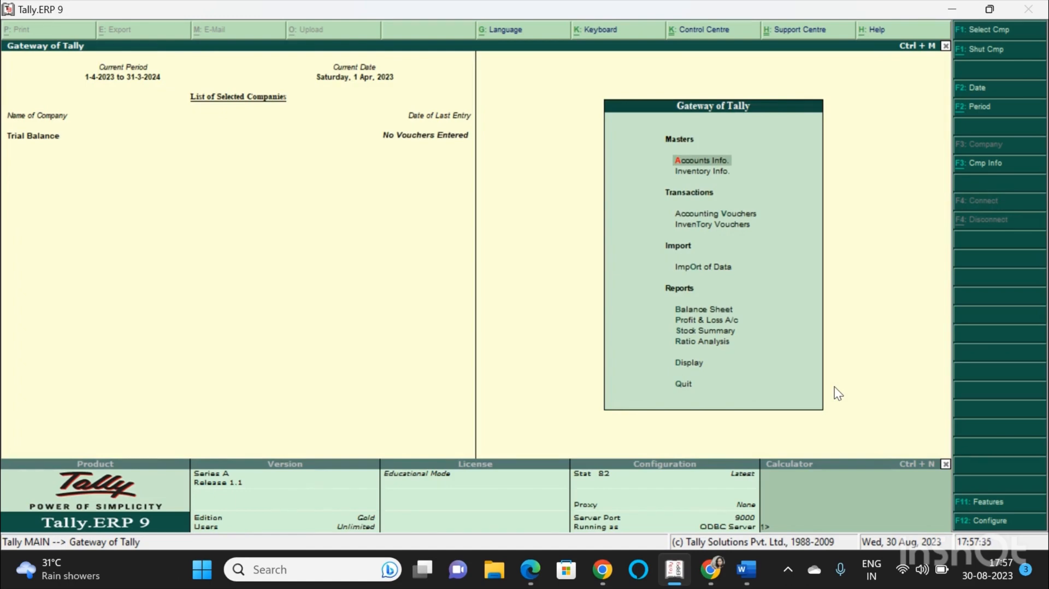
# Open multiple ledger creation from the accounts masters with the group set to All Items.
pyautogui.press('Return')
pyautogui.press('Down')
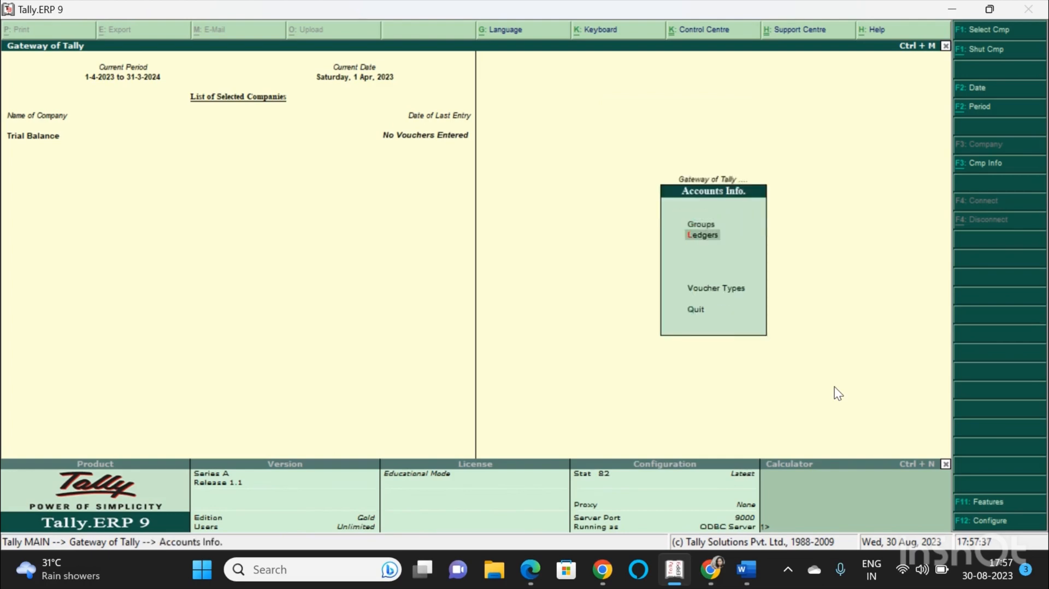
pyautogui.press('Return')
pyautogui.press('Down')
pyautogui.press('Down')
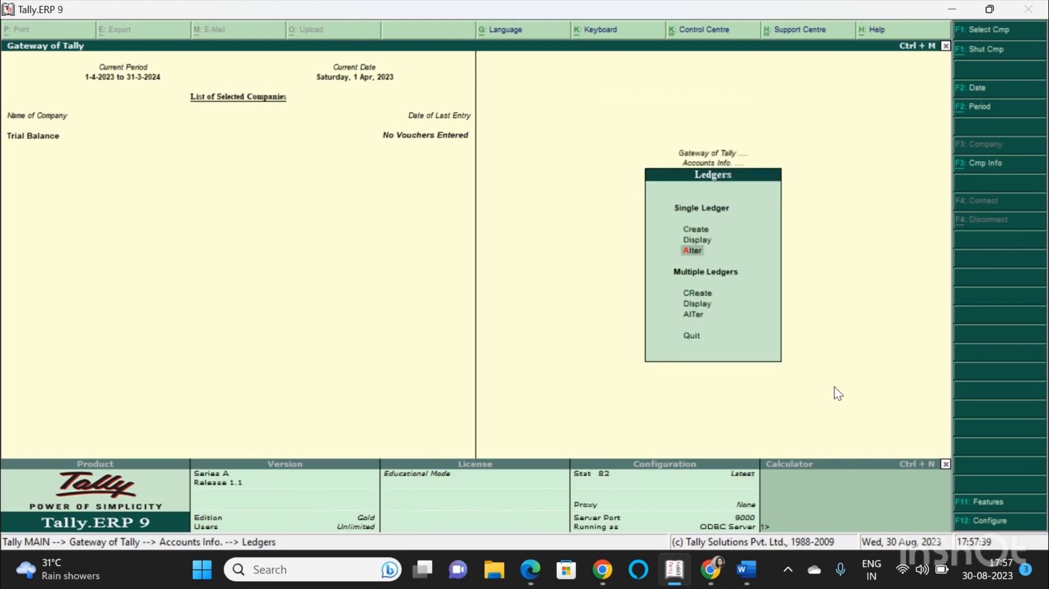
pyautogui.press('Down')
pyautogui.press('Return')
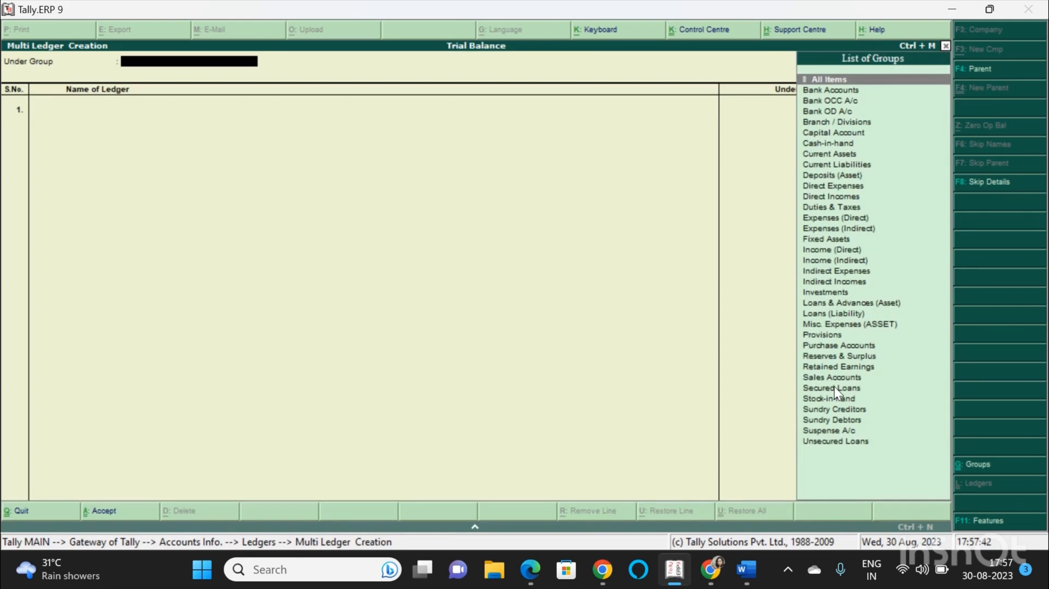
pyautogui.press('Return')
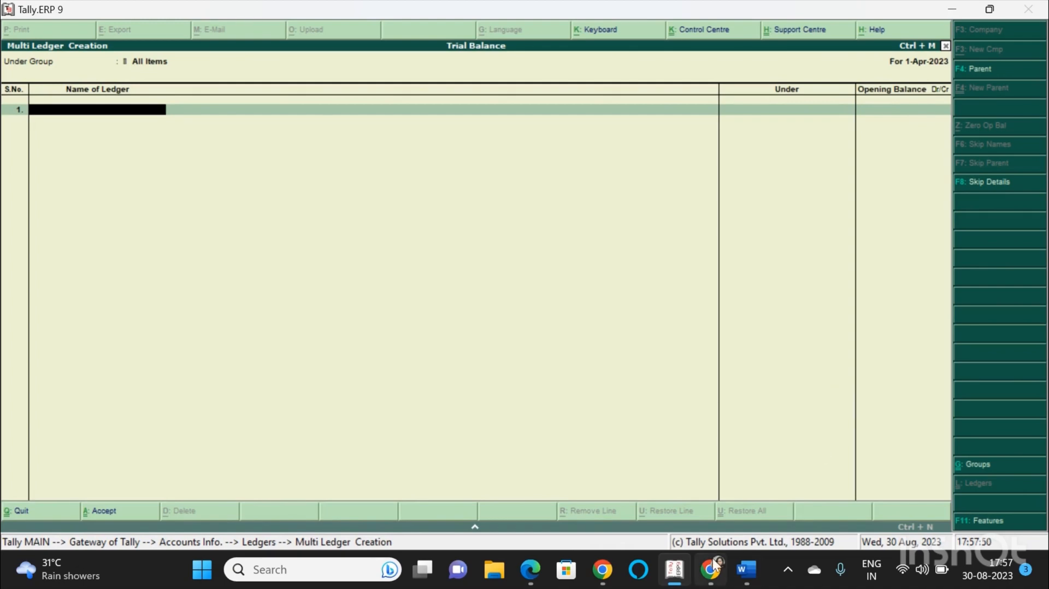
# Check the item list, then create a Capital ledger under Capital Account with a 9,000 credit opening balance.
pyautogui.click(748, 571)
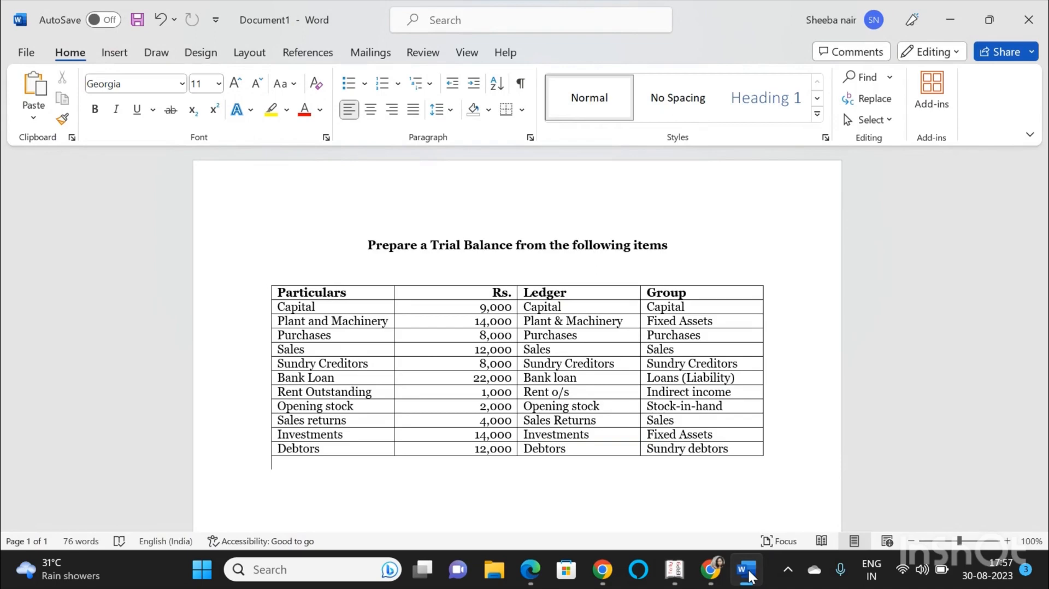
pyautogui.click(748, 571)
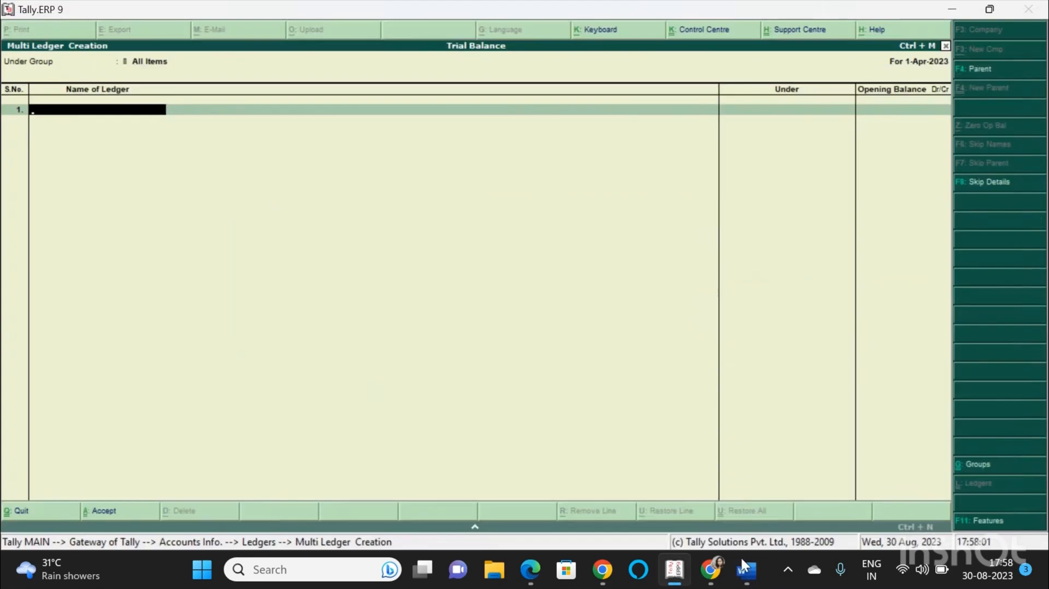
pyautogui.write('Capital')
pyautogui.press('Return')
pyautogui.write('cap')
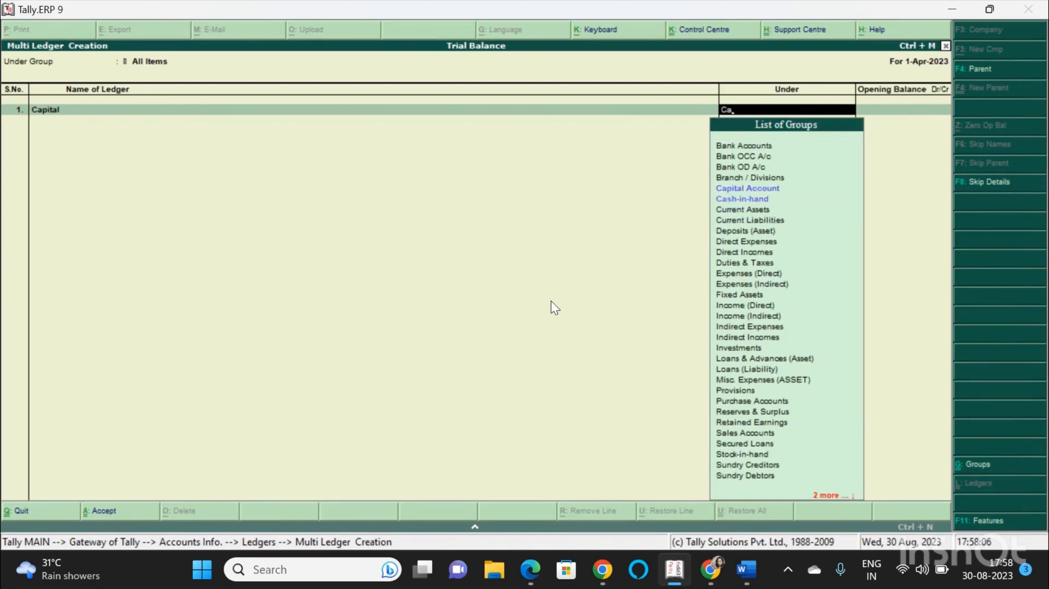
pyautogui.press('Return')
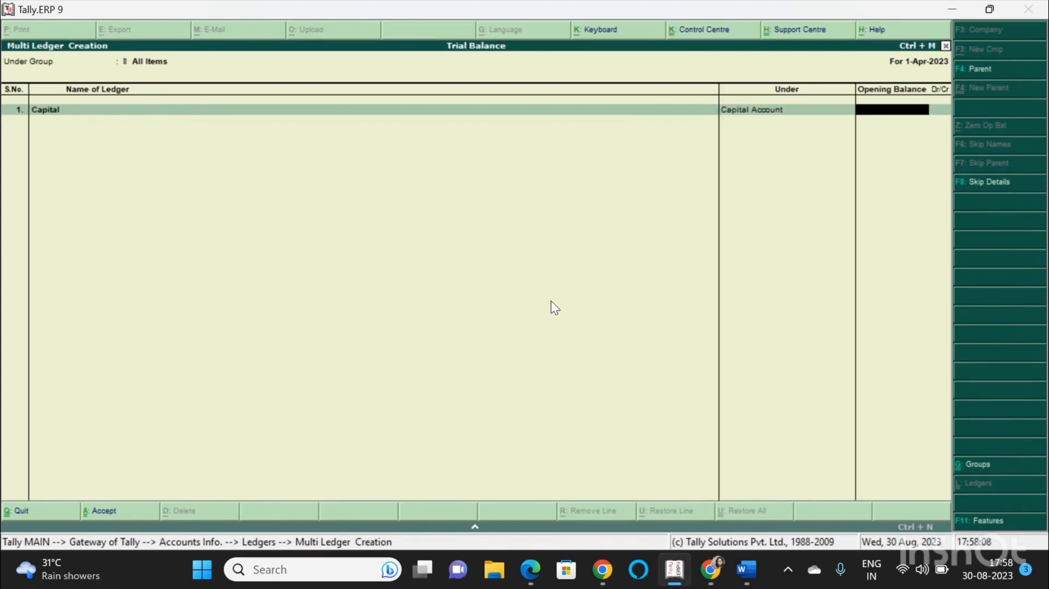
pyautogui.write('9000')
pyautogui.press('Return')
# Create a Plant and Machinery ledger under Fixed Assets with a 14,000 debit opening balance.
pyautogui.press('Return')
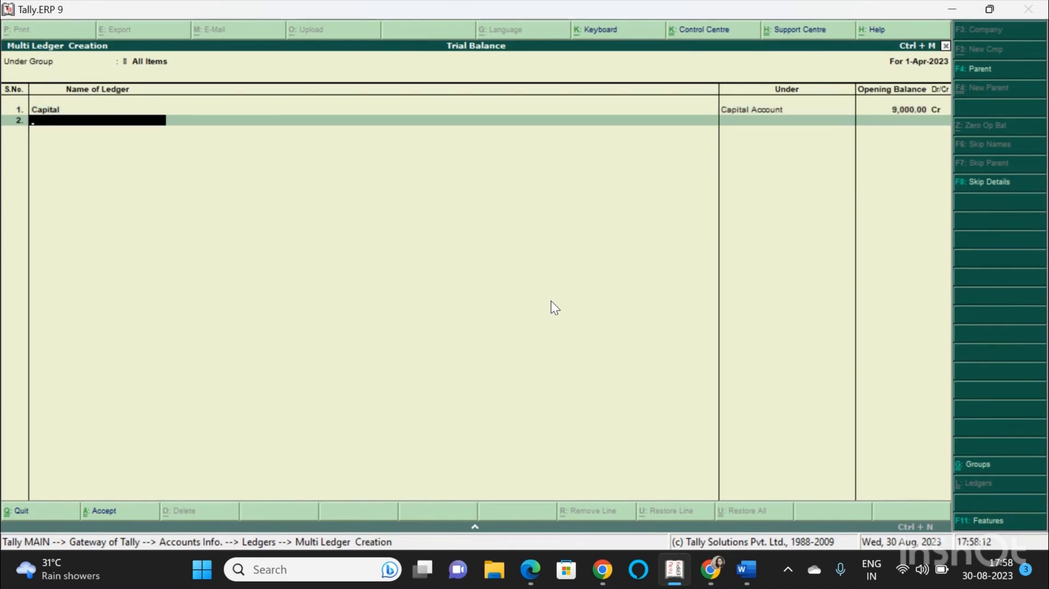
pyautogui.write('Plant and Machinery')
pyautogui.press('Return')
pyautogui.write('F')
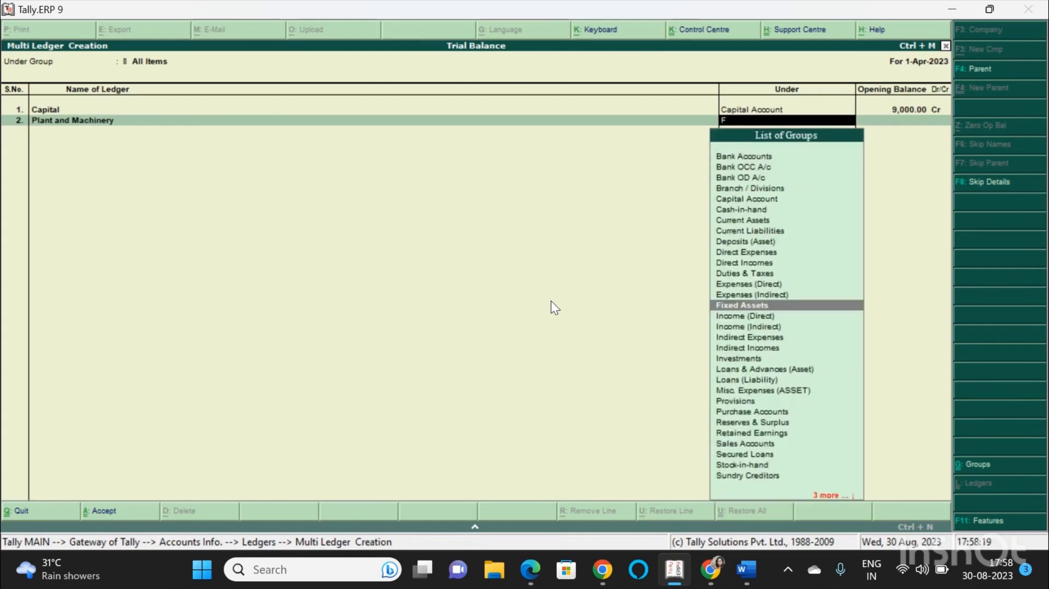
pyautogui.write('ix')
pyautogui.press('Return')
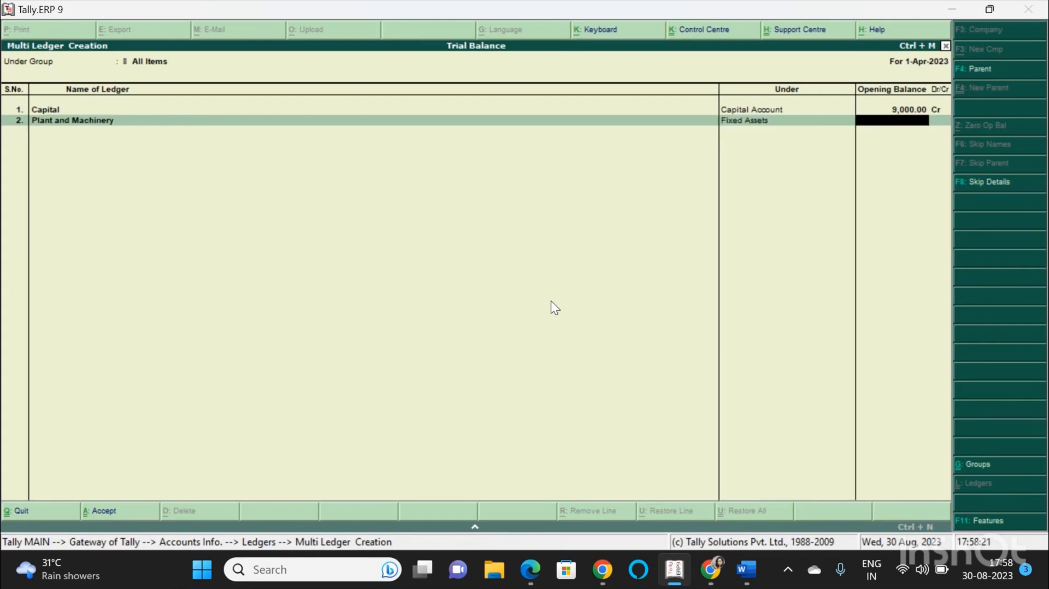
pyautogui.write('140000')
pyautogui.press('Return')
# Create a Purchases ledger under Purchase Accounts with an 8,000 debit opening balance.
pyautogui.press('Return')
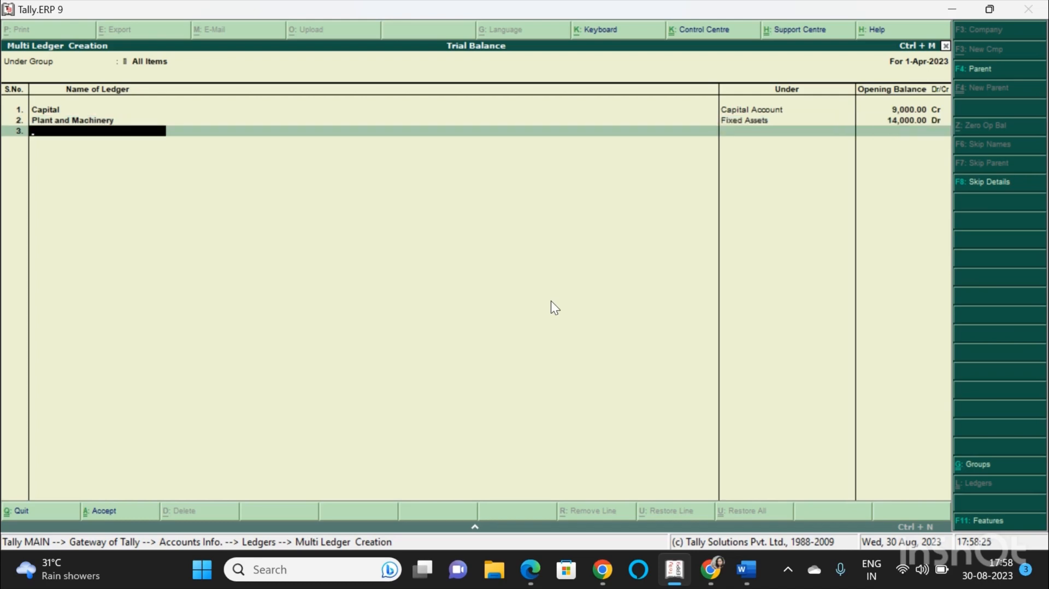
pyautogui.write('Purchases')
pyautogui.press('Return')
pyautogui.write('Pu')
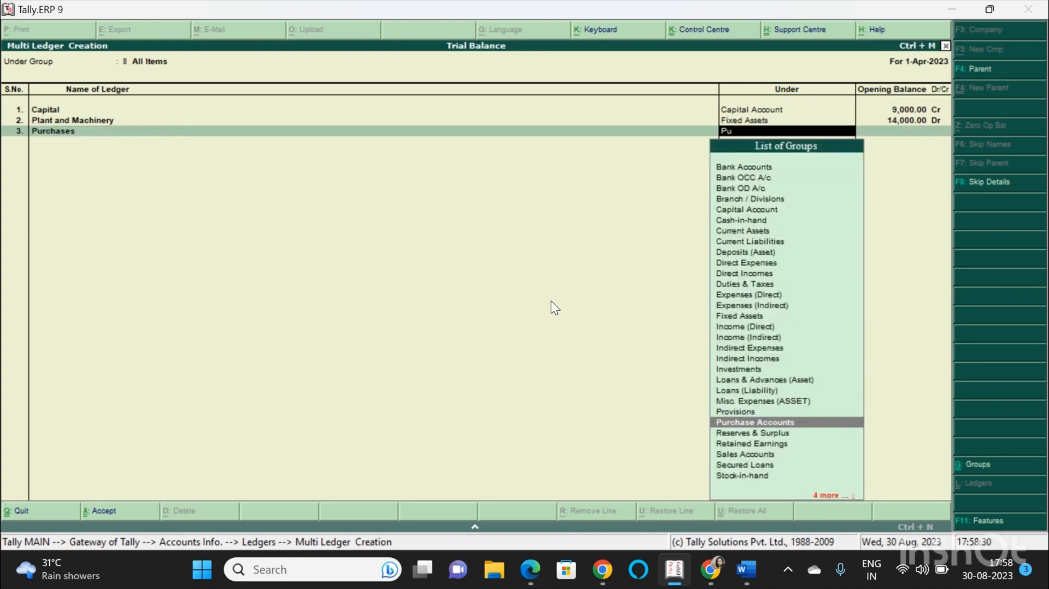
pyautogui.press('Return')
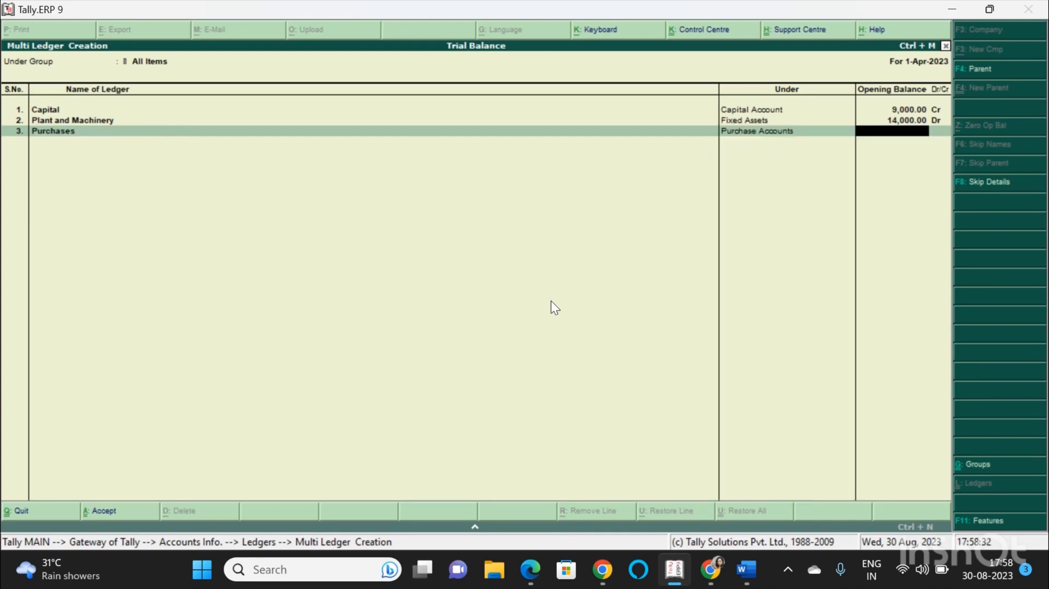
pyautogui.write('8000')
pyautogui.press('Return')
pyautogui.press('Return')
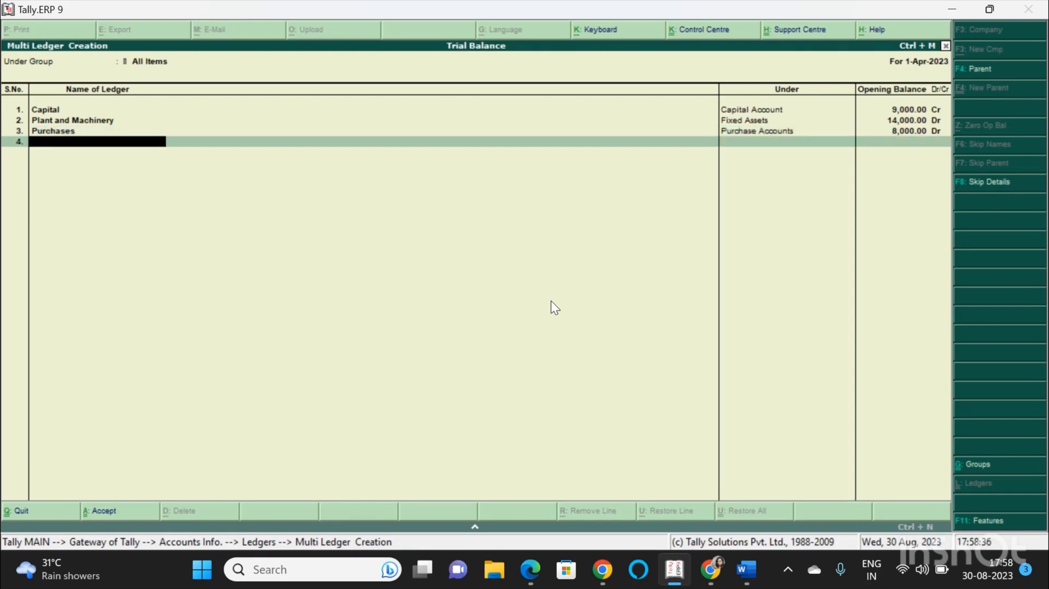
# Create a Sales ledger under Sales Accounts with a 12,000 credit opening balance.
pyautogui.write('Sales')
pyautogui.press('Return')
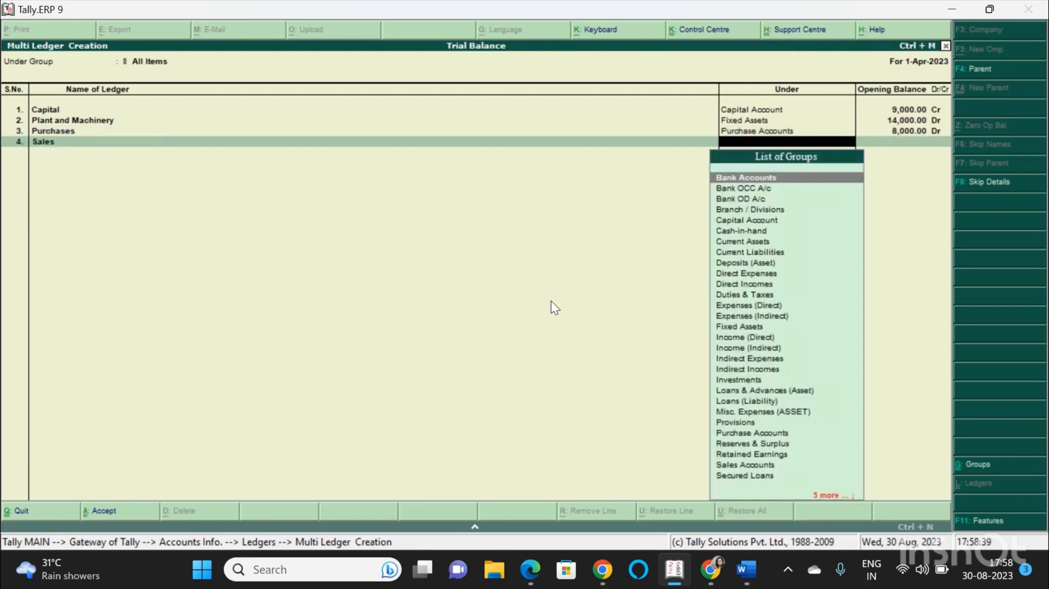
pyautogui.write('sa')
pyautogui.press('Return')
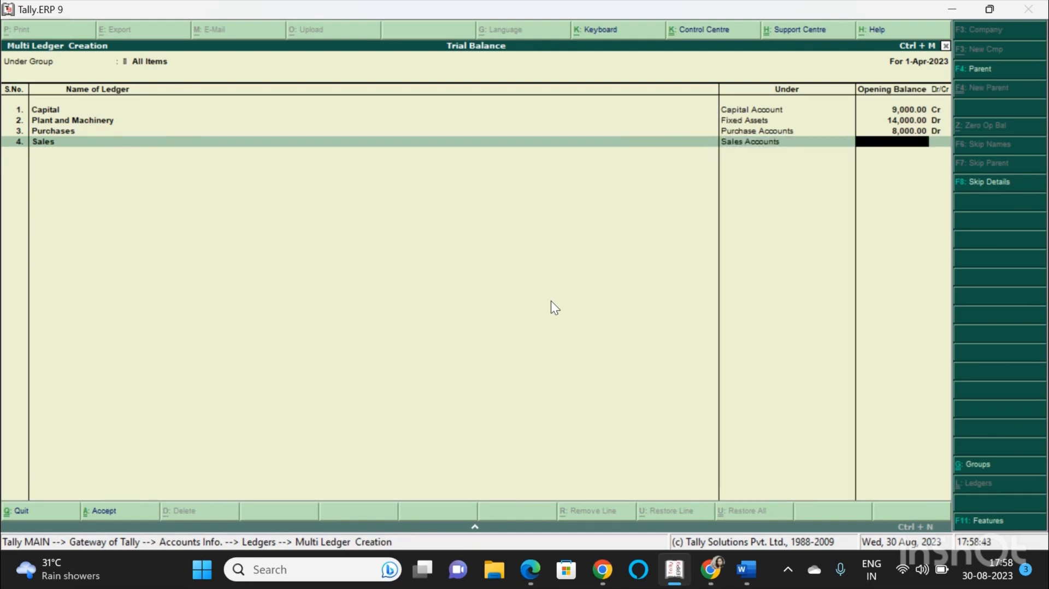
pyautogui.write('120000')
pyautogui.press('Return')
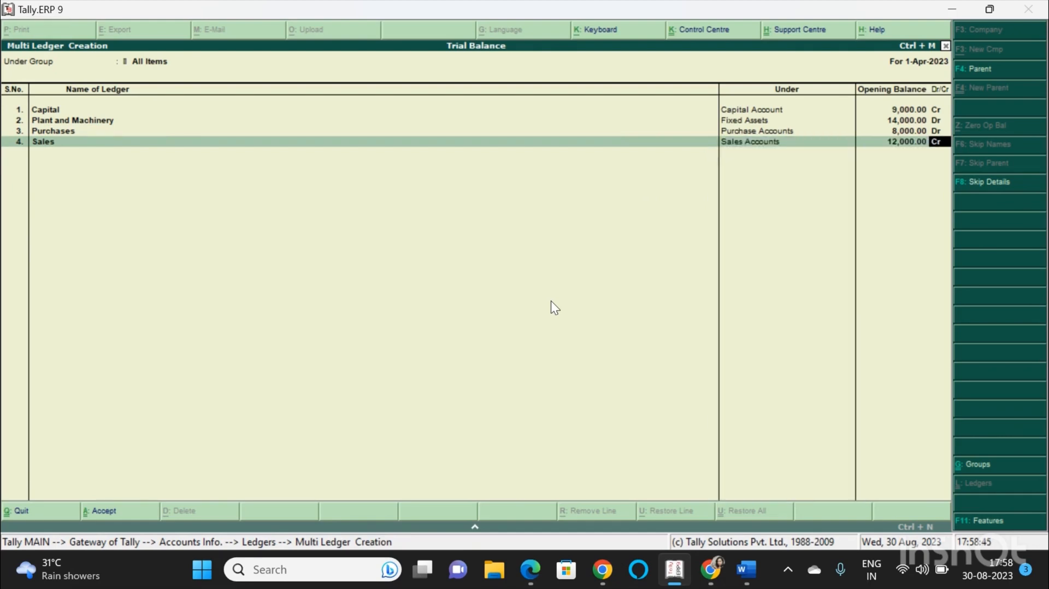
pyautogui.press('Return')
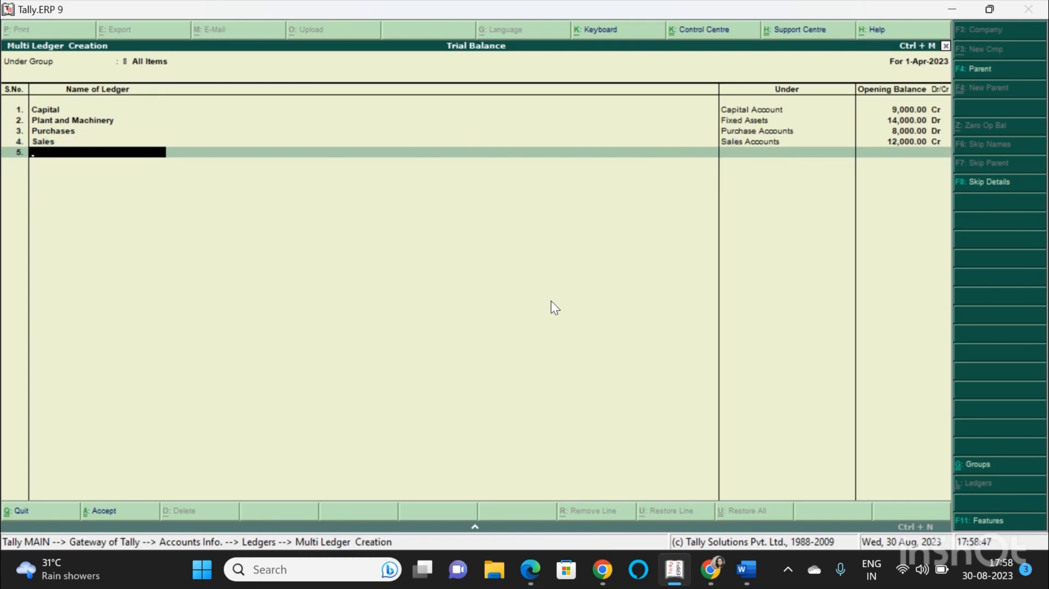
# Create a Sundry Creditors ledger under Sundry Creditors with an 8,000 credit opening balance, accepting the bill-wise breakup.
pyautogui.write('Sundry Creditors')
pyautogui.press('Return')
pyautogui.write('Su')
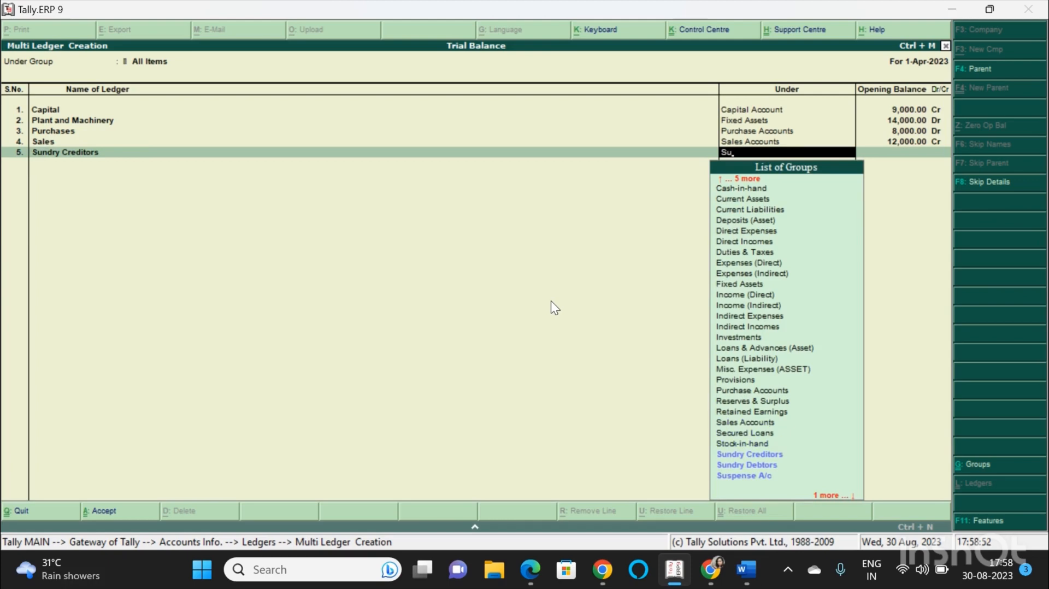
pyautogui.write('n')
pyautogui.press('Return')
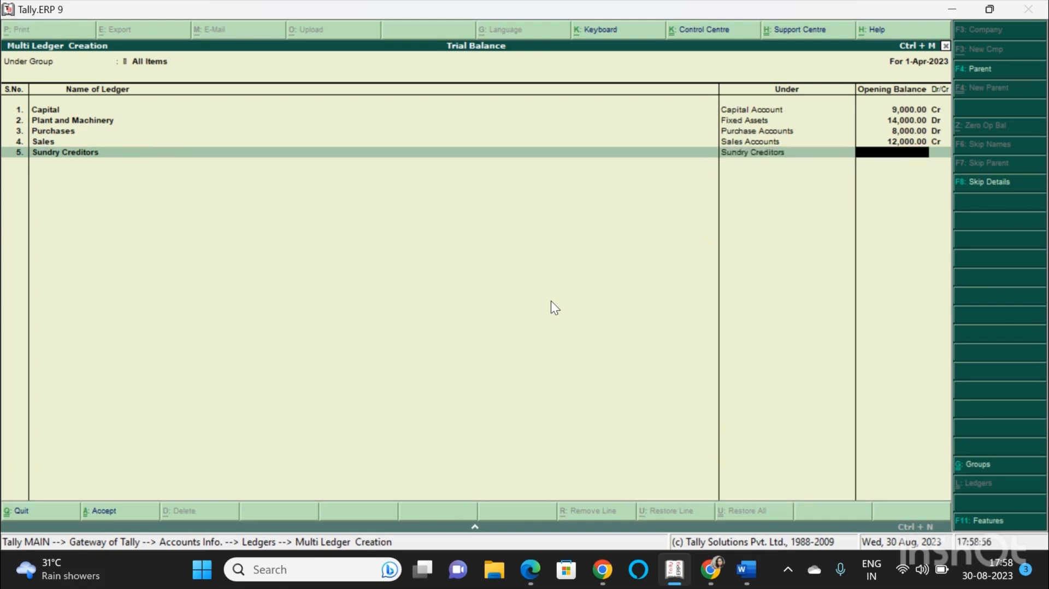
pyautogui.write('8,000')
pyautogui.press('Return')
pyautogui.write('c')
pyautogui.press('Return')
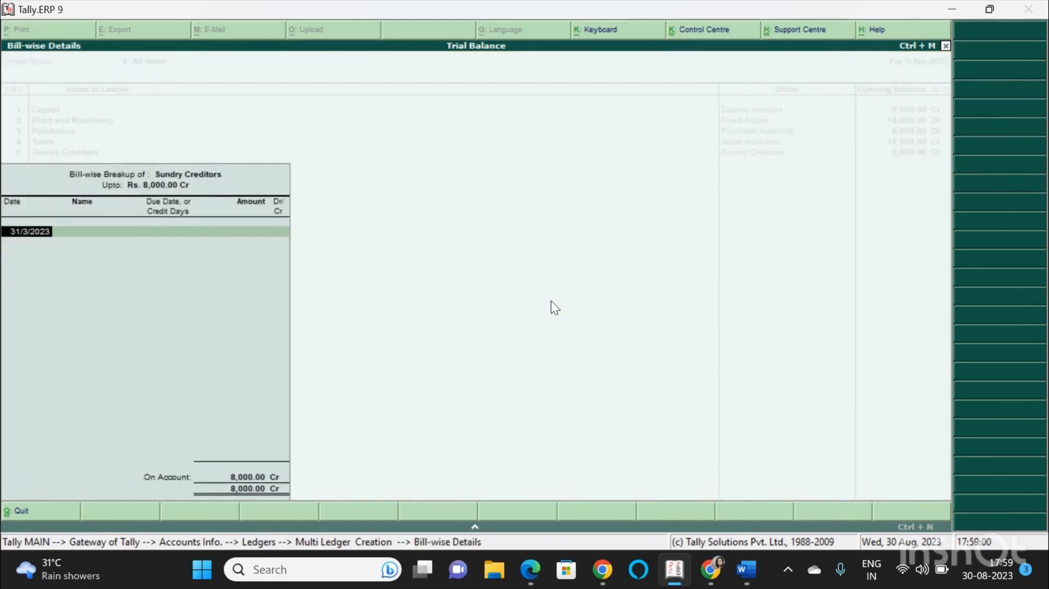
pyautogui.press('Return')
pyautogui.press('Return')
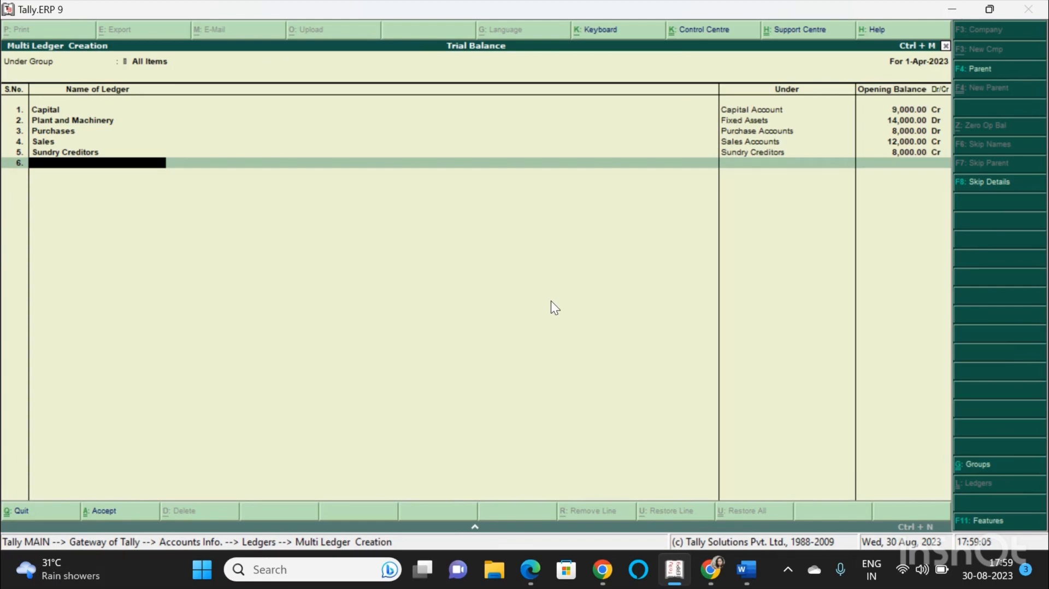
# Create a Bank Loan ledger under Loans (Liability) with a 22,000 credit opening balance.
pyautogui.write('Bank Loan')
pyautogui.press('Return')
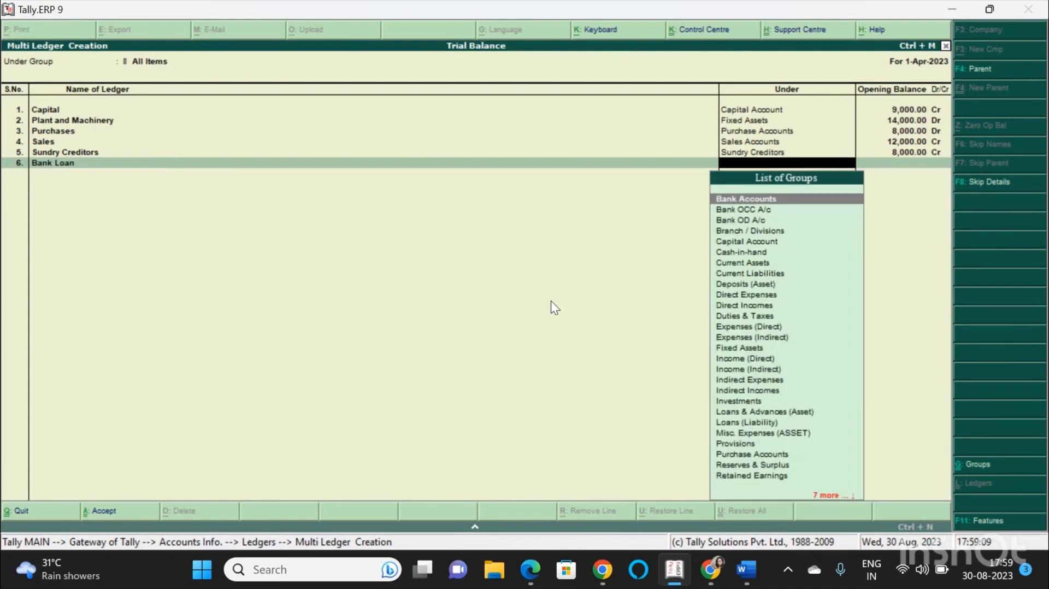
pyautogui.write('Lo')
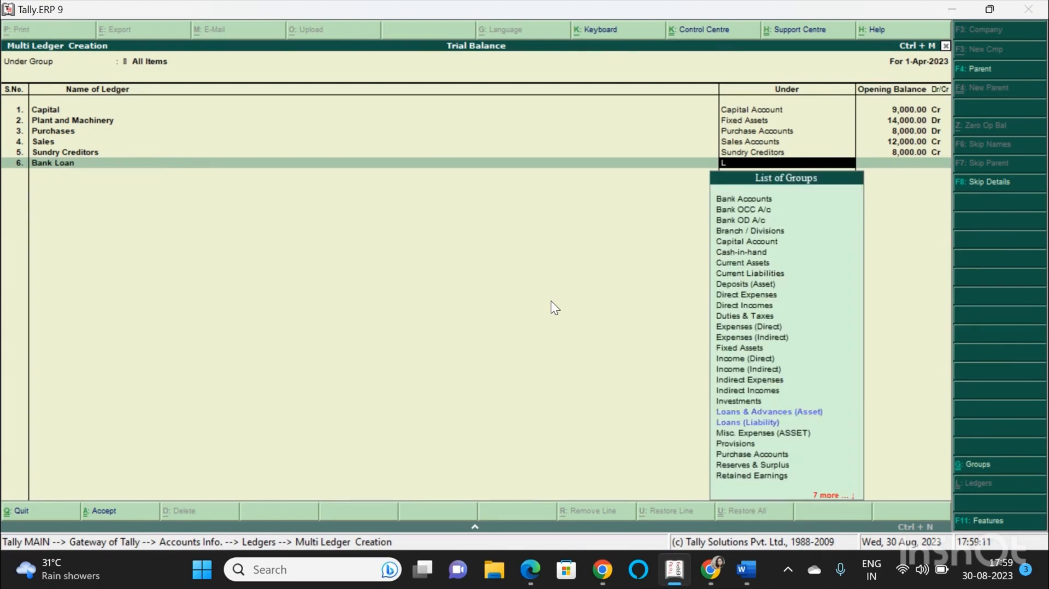
pyautogui.press('Down')
pyautogui.press('Down')
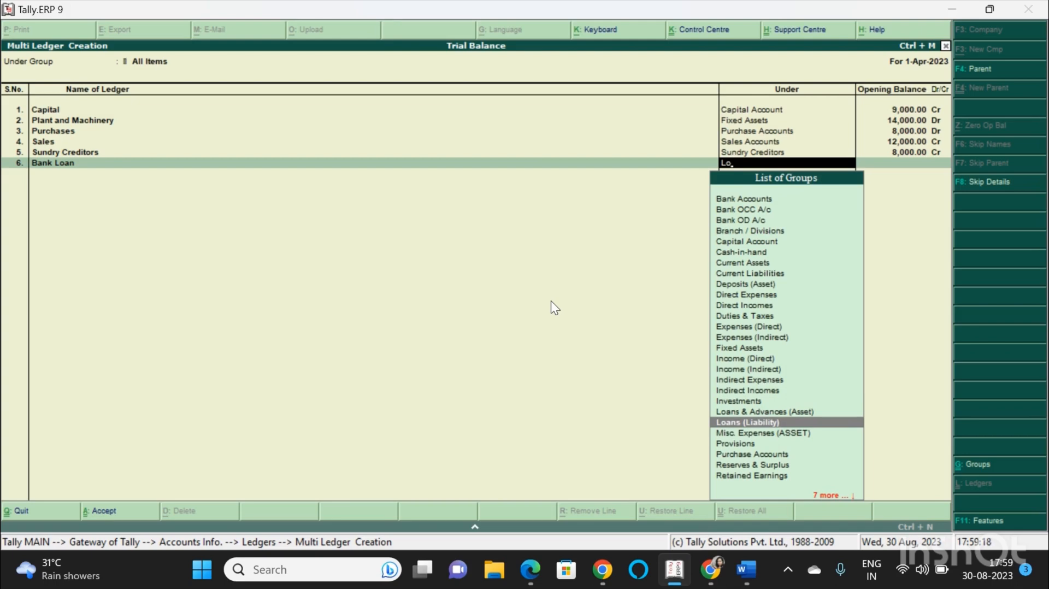
pyautogui.press('Return')
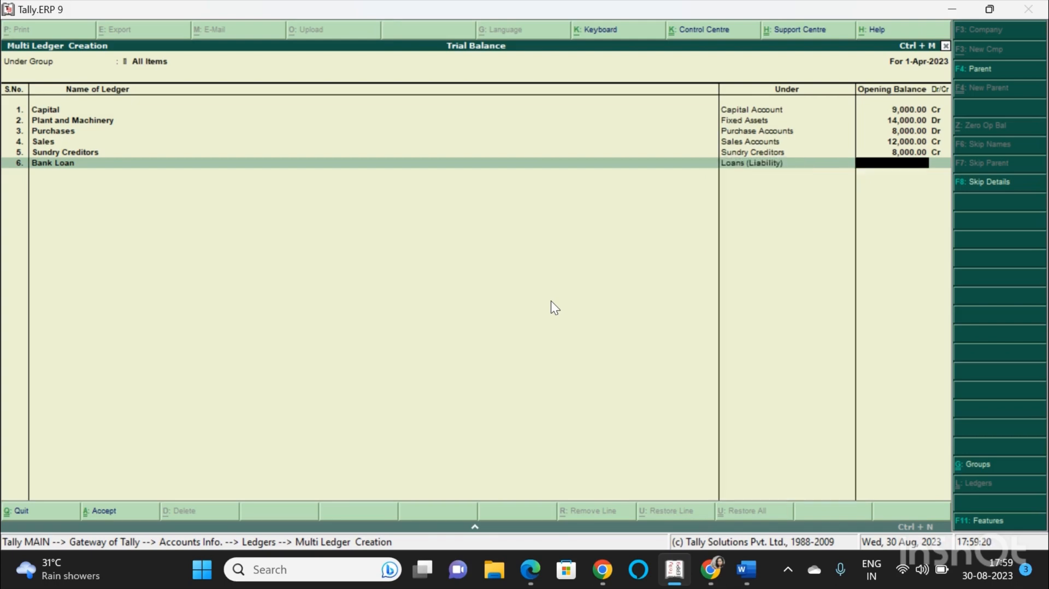
pyautogui.write('22,000')
pyautogui.press('Return')
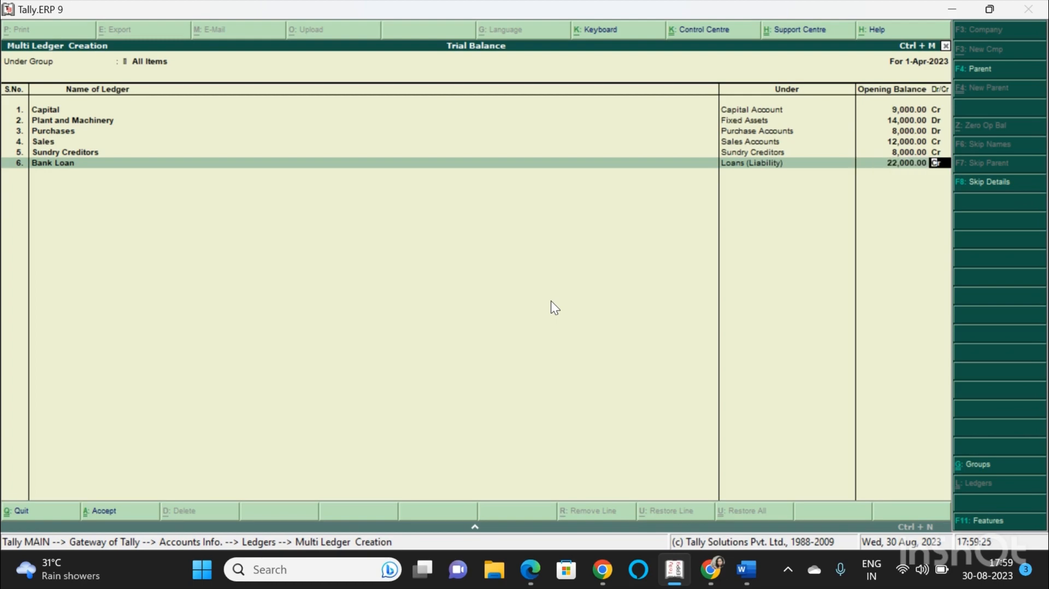
pyautogui.press('Return')
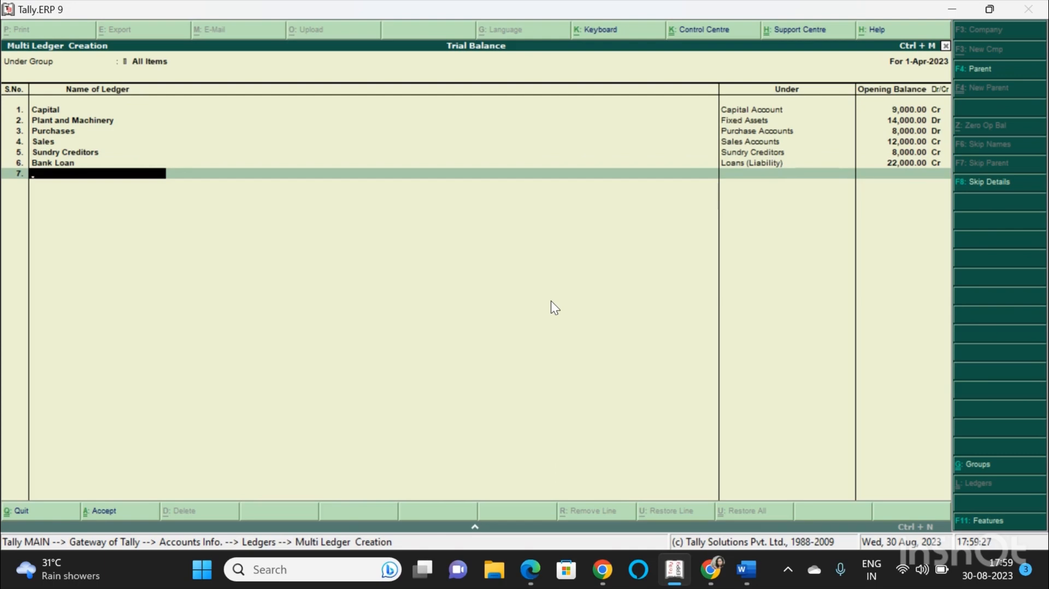
# Create a Rent Outstanding ledger under Indirect Incomes with a 1,000 credit opening balance.
pyautogui.write('Rent Outstanding')
pyautogui.press('Return')
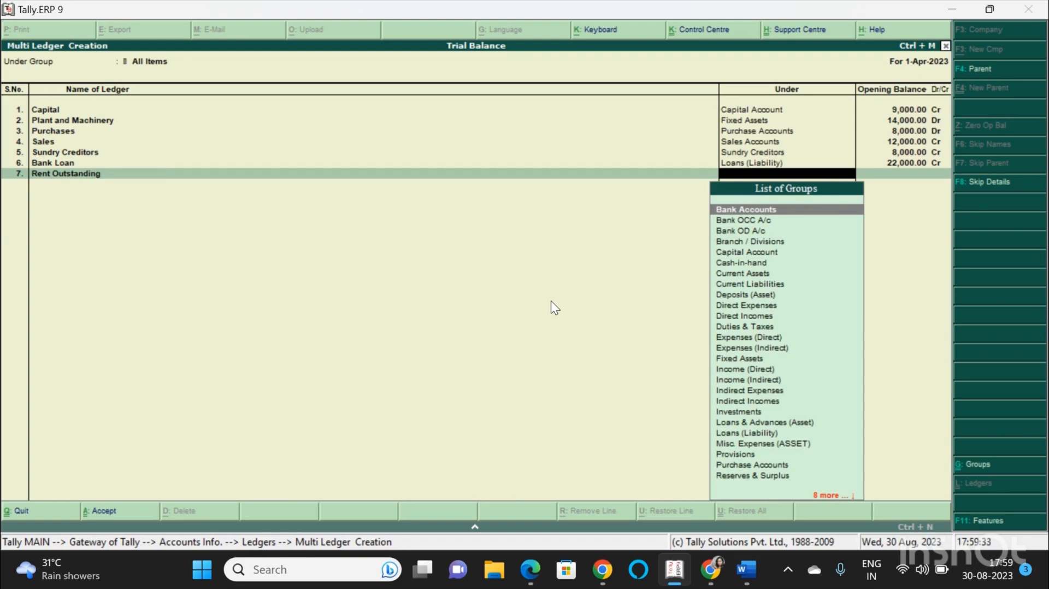
pyautogui.write('In')
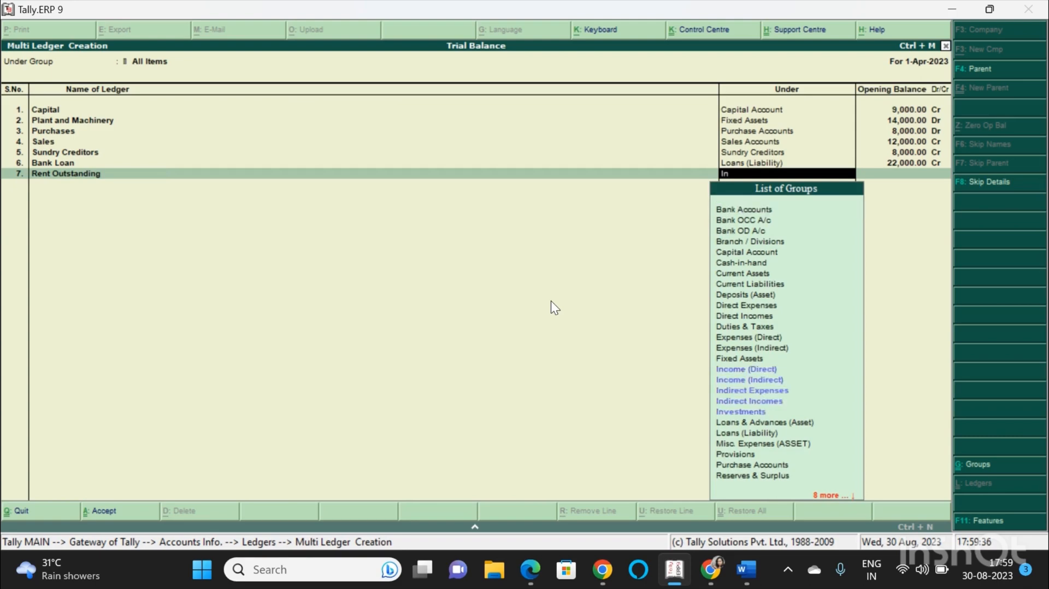
pyautogui.press('Down')
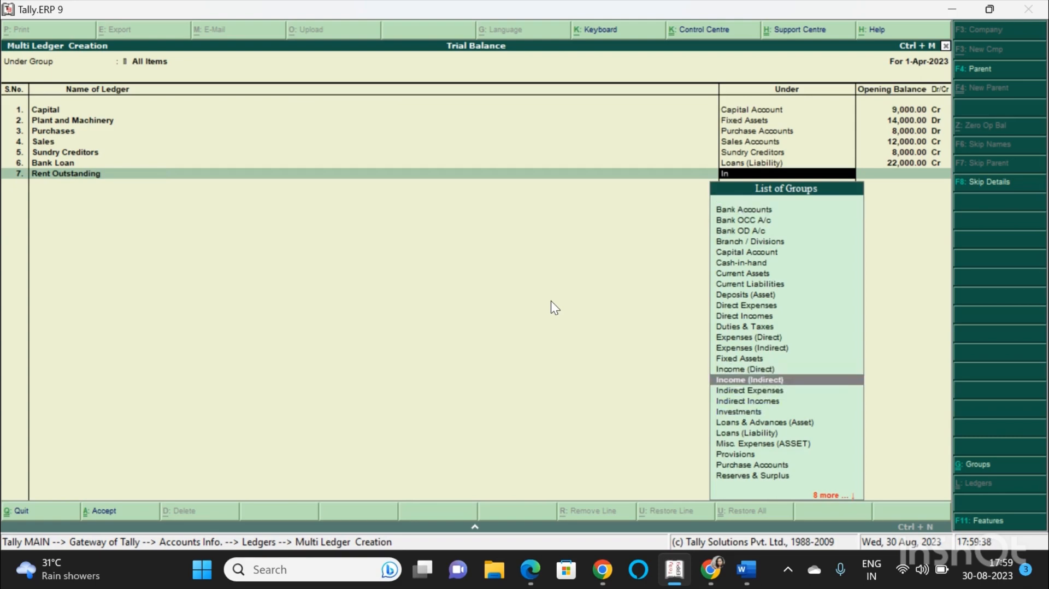
pyautogui.press('Return')
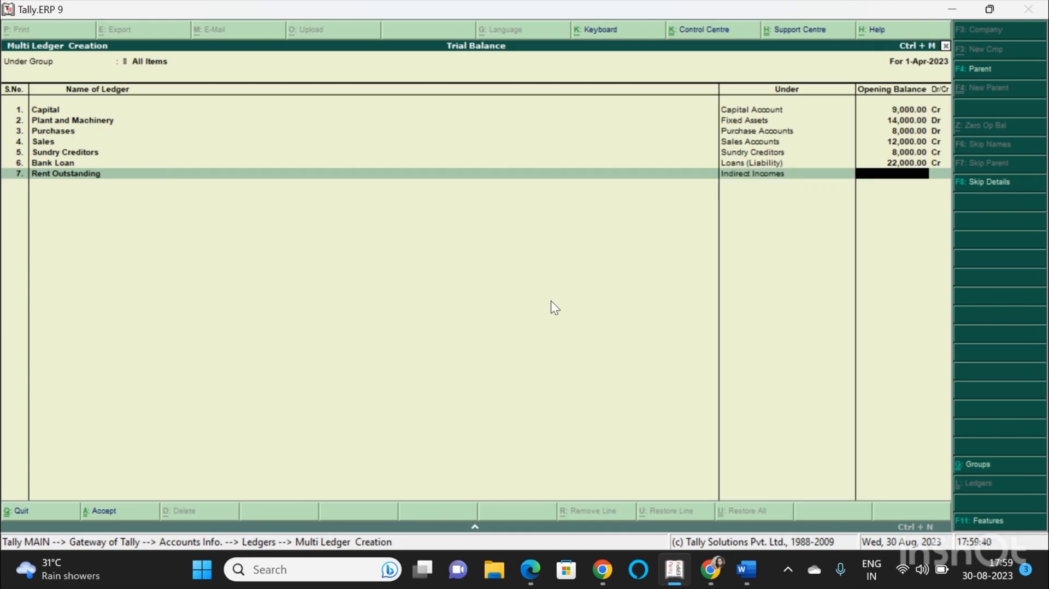
pyautogui.write('1000')
pyautogui.press('Return')
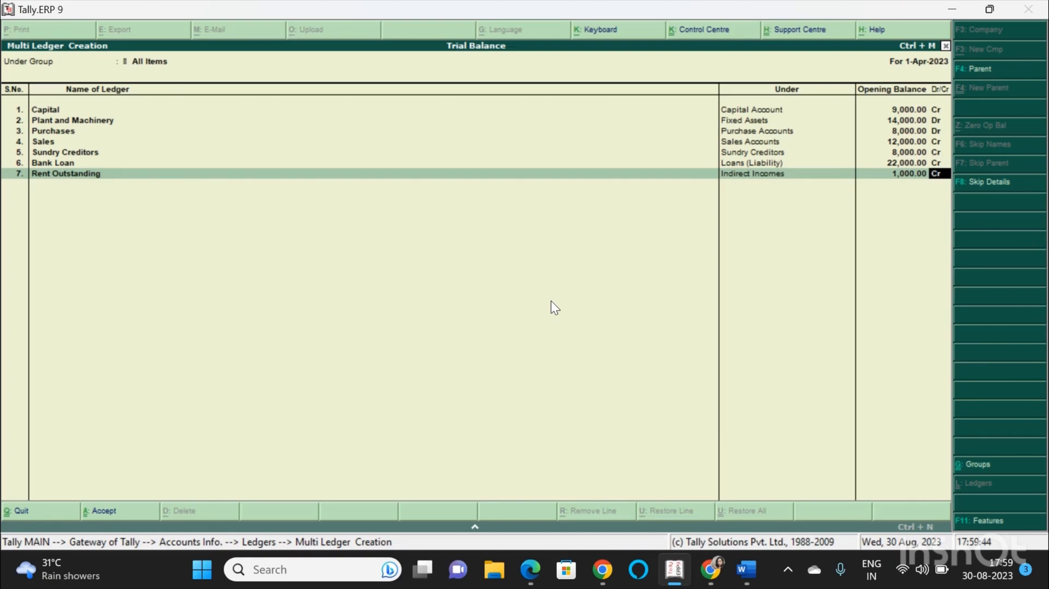
pyautogui.press('Return')
# Create an Opening Stock ledger under Stock-in-Hand with a 2,000 debit opening balance.
pyautogui.write('Op')
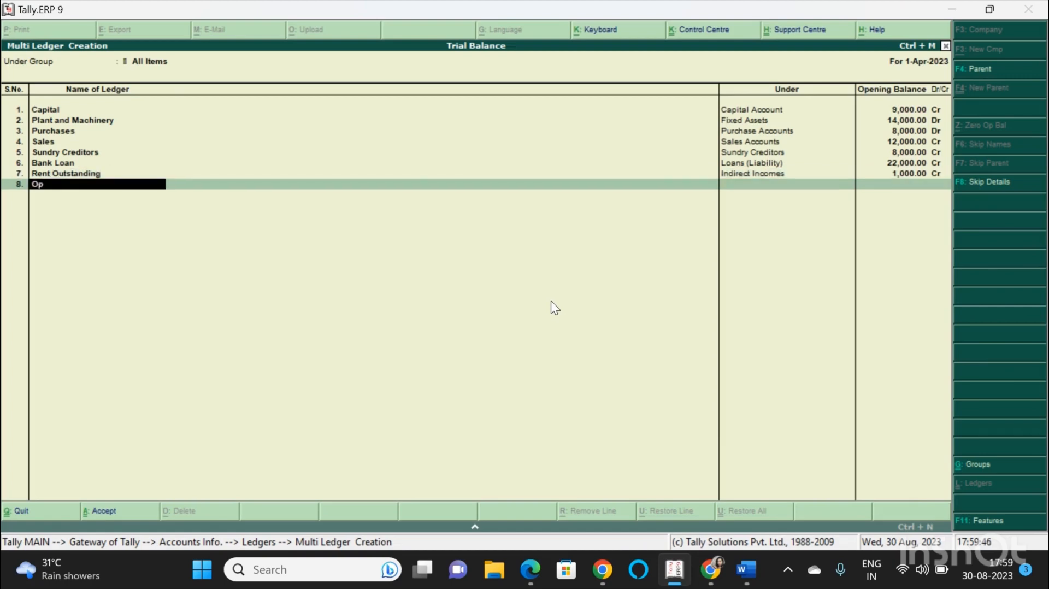
pyautogui.write('ening Stock')
pyautogui.press('BackSpace')
pyautogui.press('BackSpace')
pyautogui.write('ck')
pyautogui.press('Return')
pyautogui.write('St')
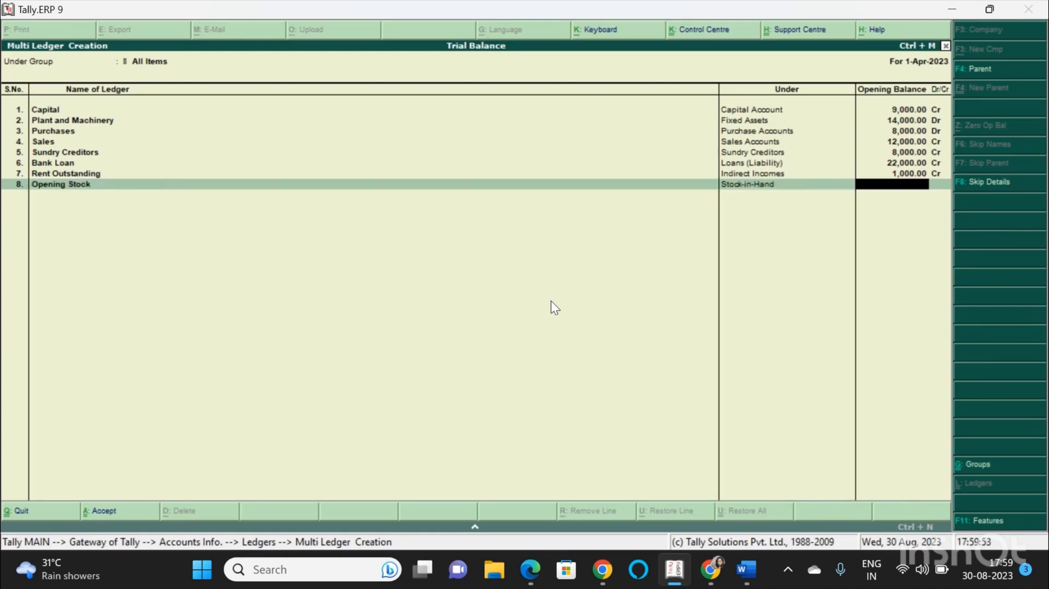
pyautogui.write('2000')
pyautogui.press('Return')
# Create a Sales Returns ledger under Sales Accounts with a 4,000 debit opening balance.
pyautogui.press('Return')
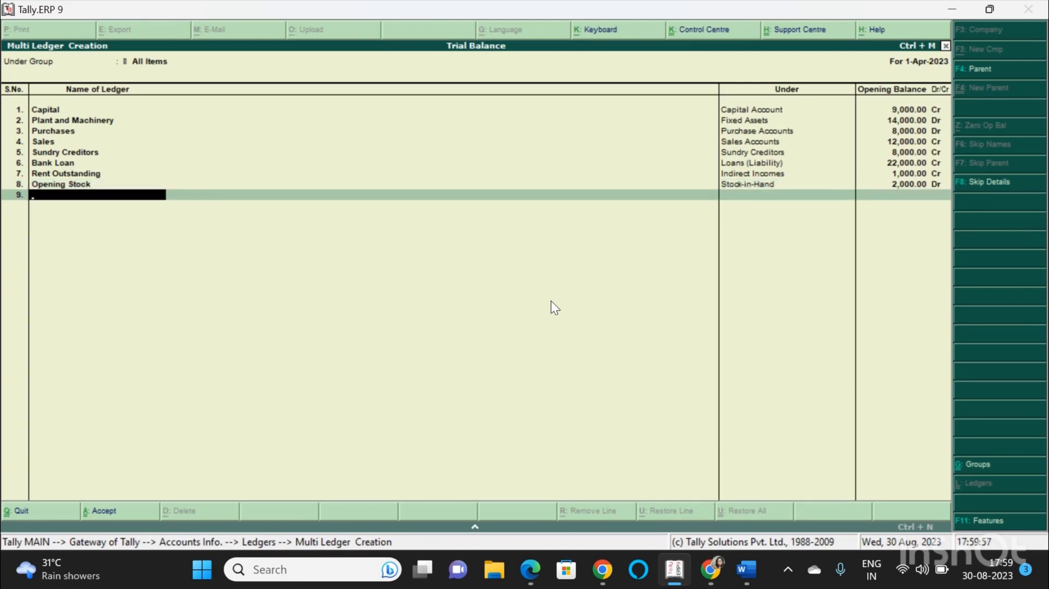
pyautogui.write('Sales Returns')
pyautogui.press('Return')
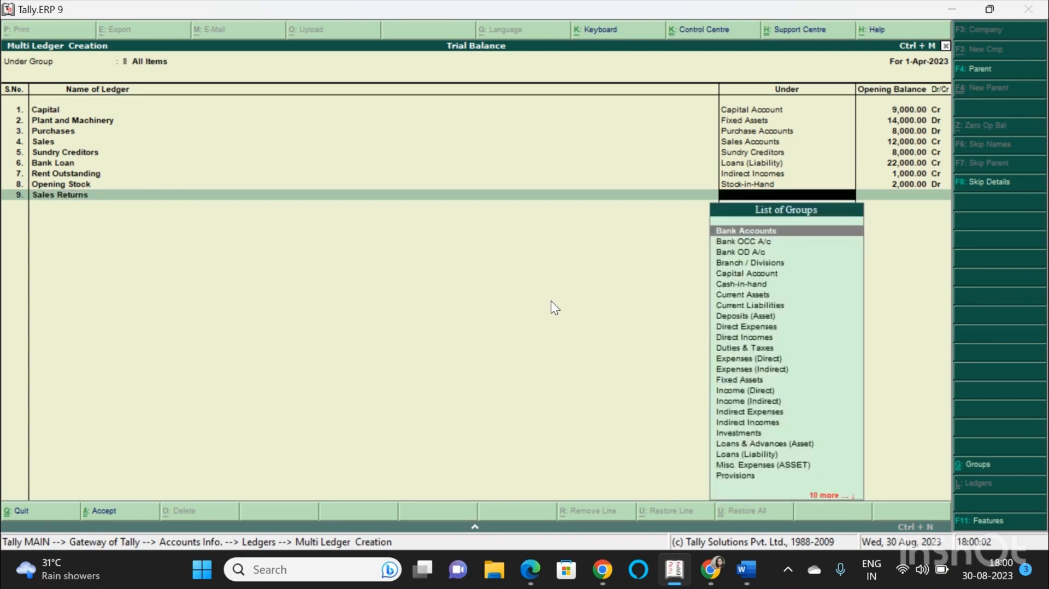
pyautogui.write('sa')
pyautogui.press('Return')
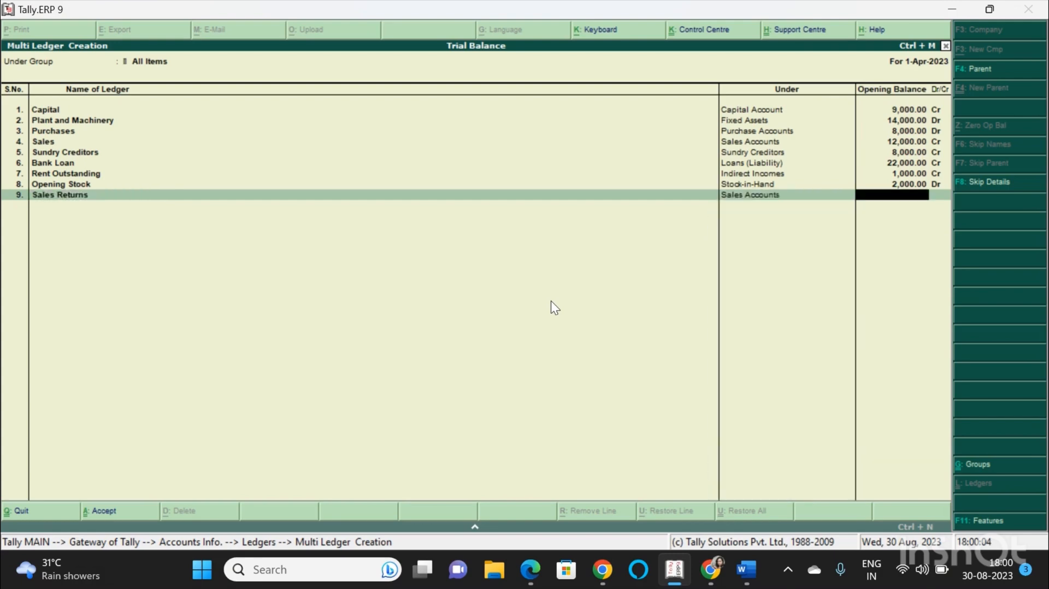
pyautogui.write('4000')
pyautogui.write('d')
pyautogui.press('BackSpace')
pyautogui.press('Return')
pyautogui.write('dr')
pyautogui.press('Return')
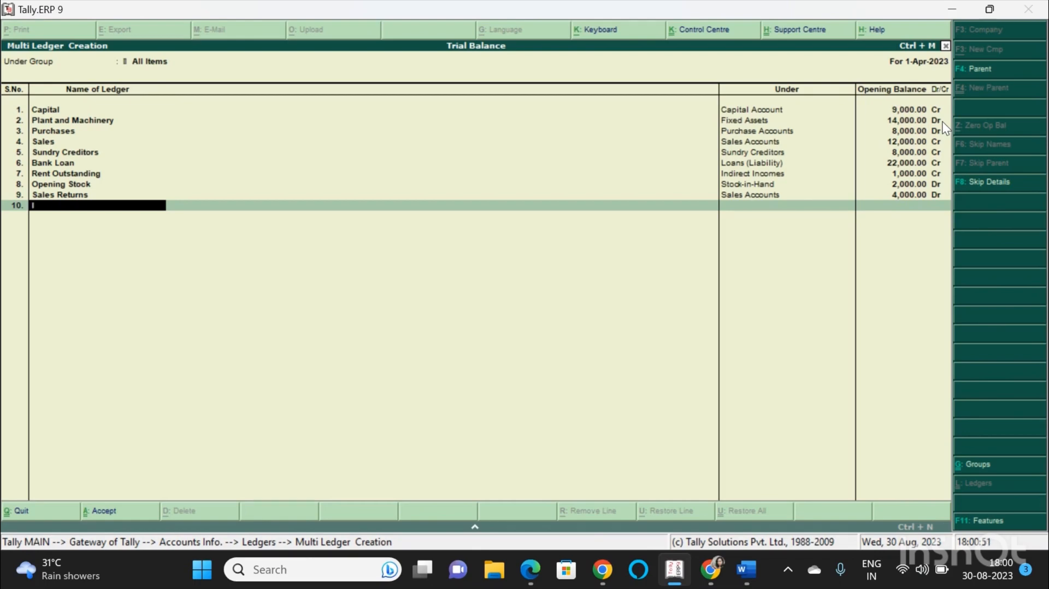
# Create an Investments ledger under Fixed Assets with a 14,000 debit opening balance.
pyautogui.write('Investments')
pyautogui.press('Return')
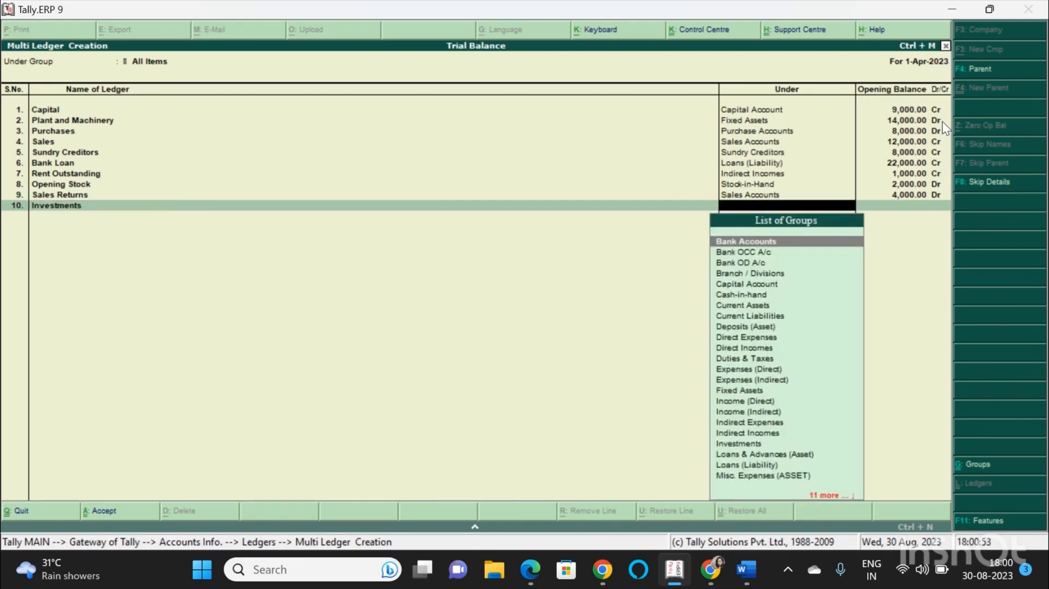
pyautogui.write('f')
pyautogui.press('Return')
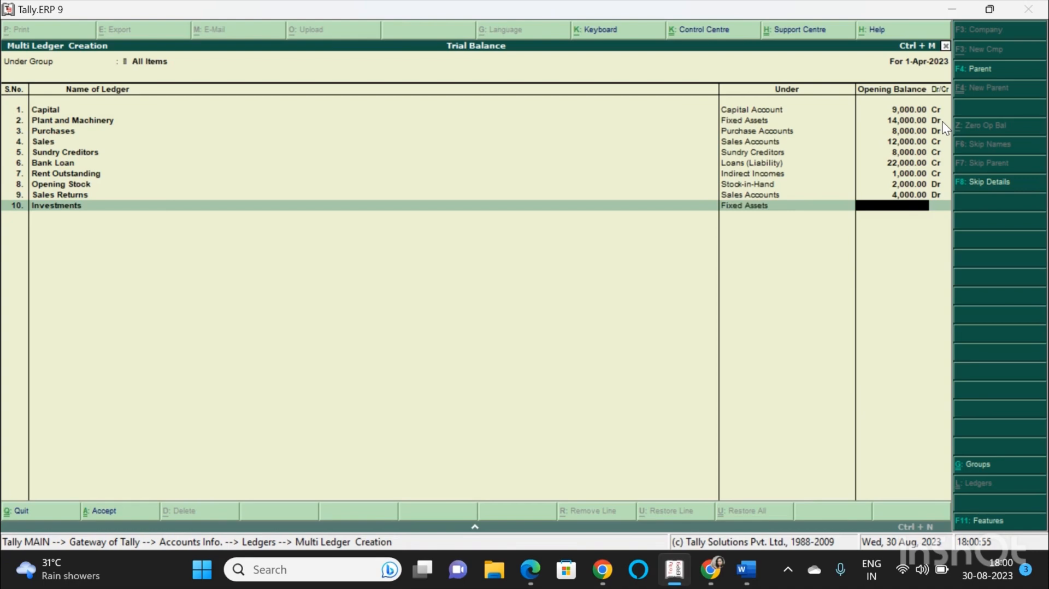
pyautogui.write('14,000')
pyautogui.press('Return')
# Create a Debtors ledger under Sundry Debtors with a 12,000 opening balance.
pyautogui.press('Return')
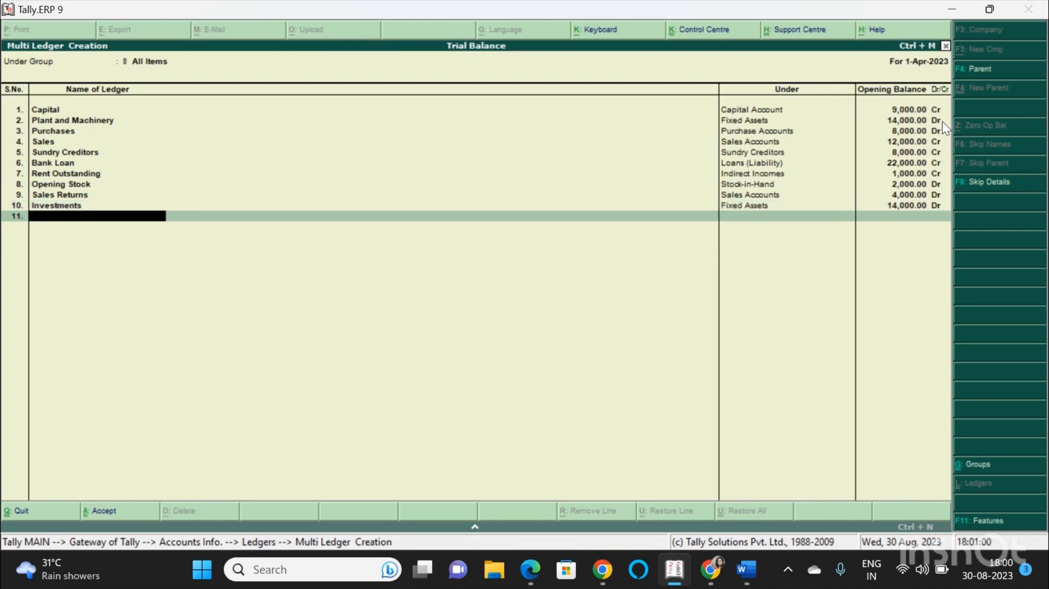
pyautogui.write('Debtors')
pyautogui.press('Return')
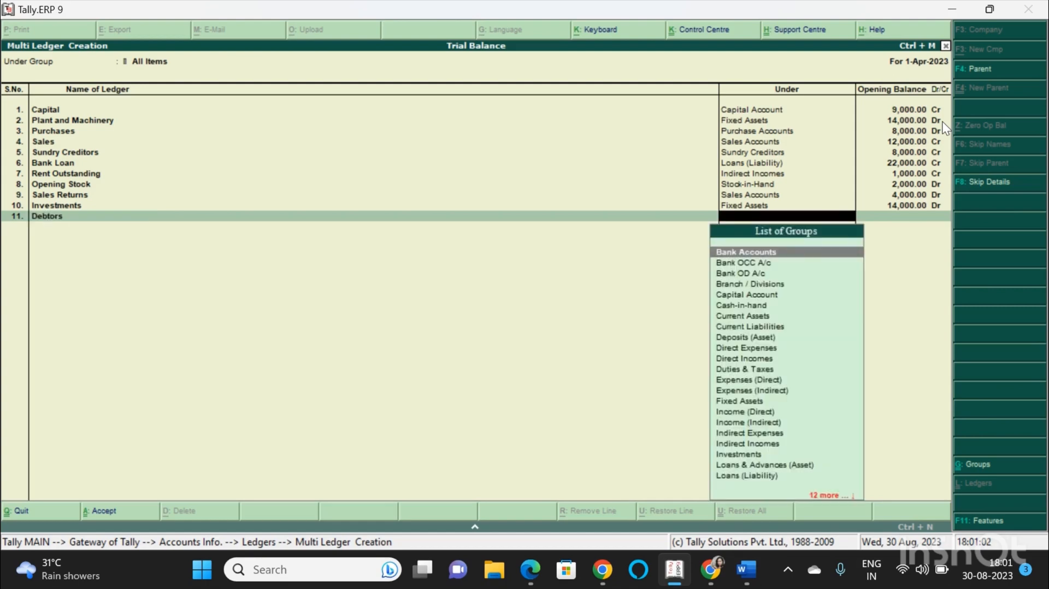
pyautogui.write('Sun')
pyautogui.press('Down')
pyautogui.press('Down')
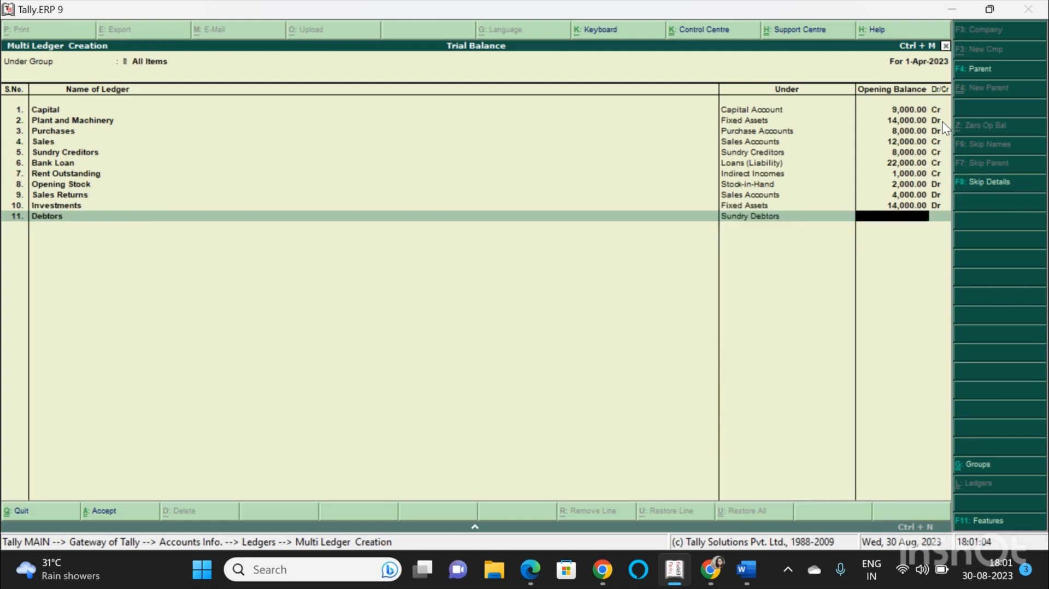
pyautogui.press('Return')
pyautogui.write('120000')
pyautogui.press('Return')
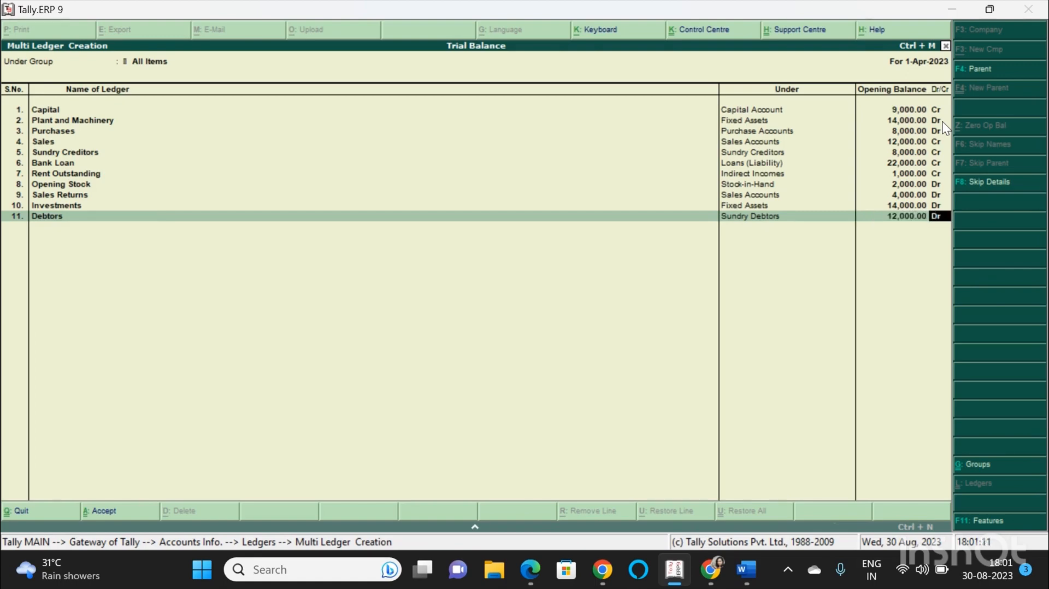
# Set the Debtors balance as debit, accept its bill-wise breakup, and save all the new ledgers.
pyautogui.press('super+shift+s')
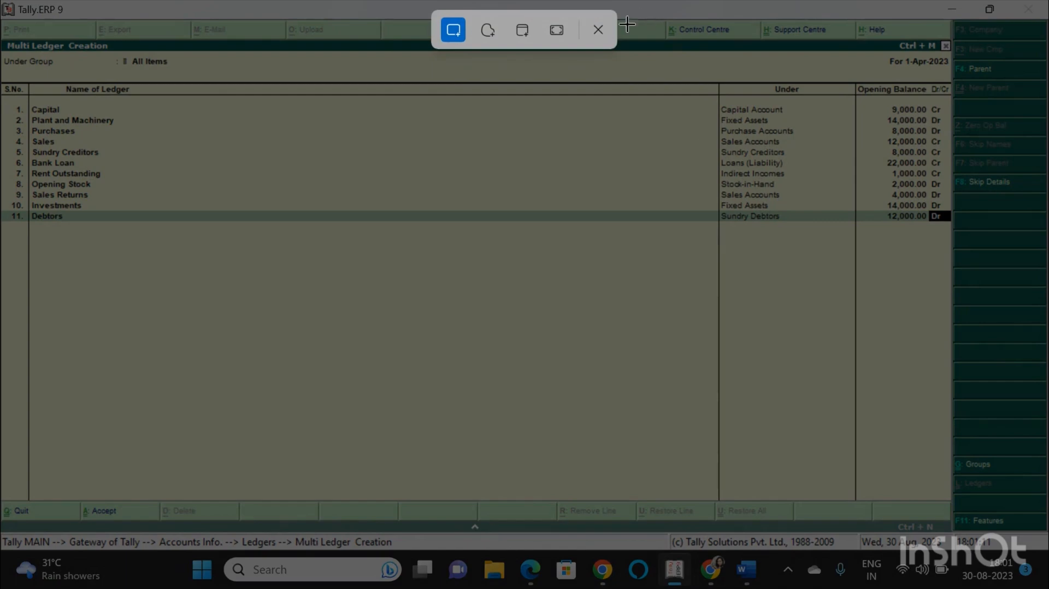
pyautogui.click(598, 29)
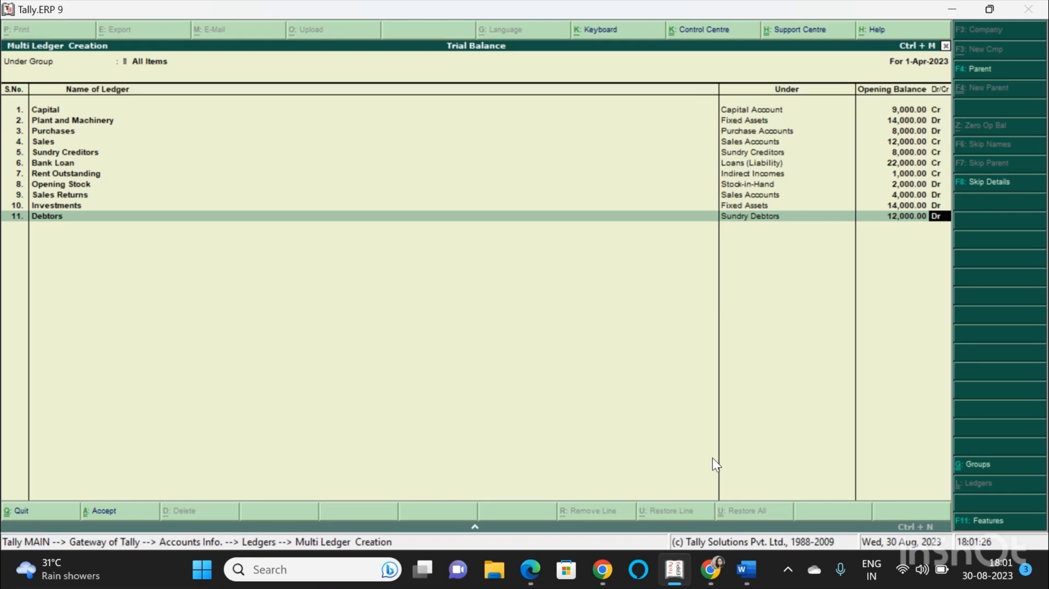
pyautogui.press('Return')
pyautogui.press('Return')
pyautogui.press('Return')
pyautogui.press('Return')
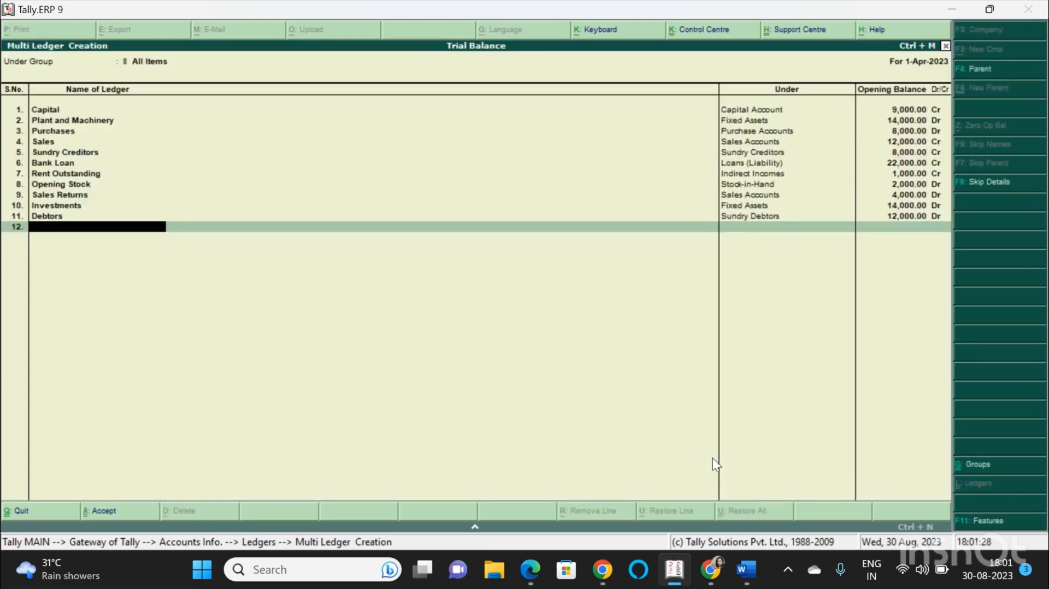
pyautogui.press('Return')
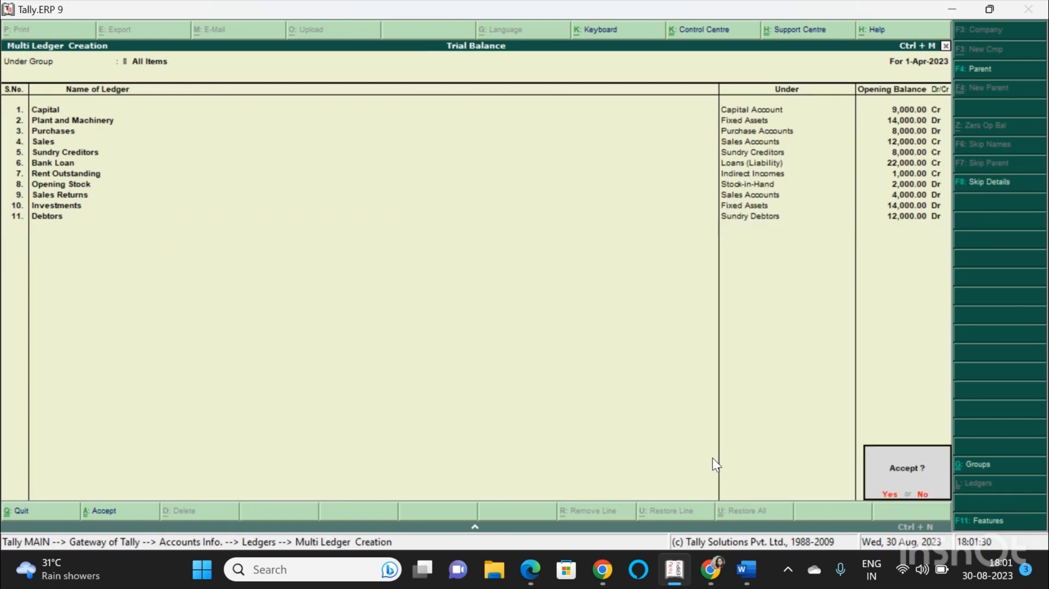
pyautogui.press('Return')
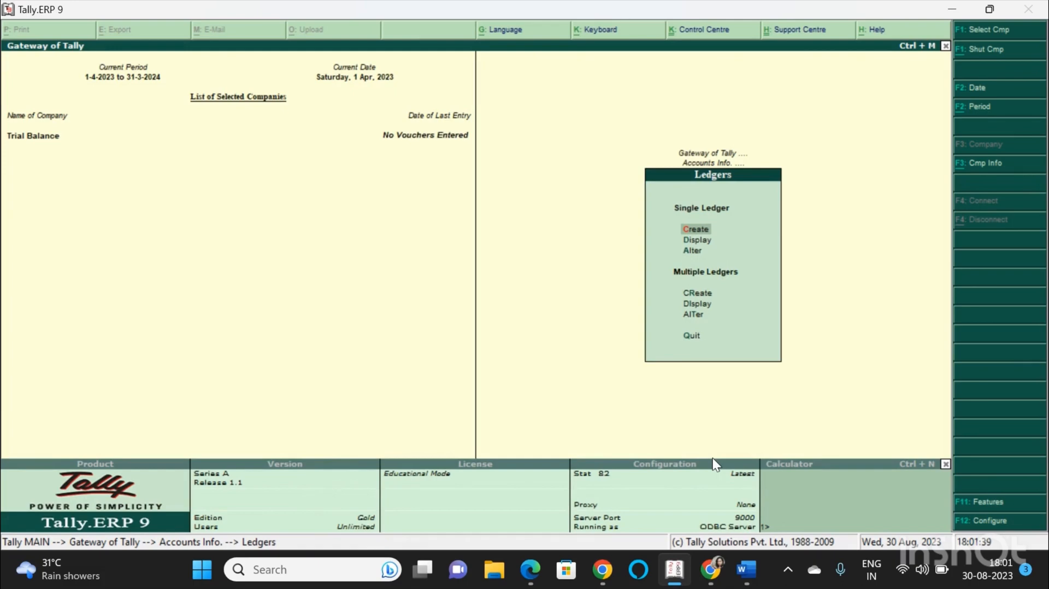
# Open the Trial Balance report from the Display menu.
pyautogui.press('Escape')
pyautogui.press('Escape')
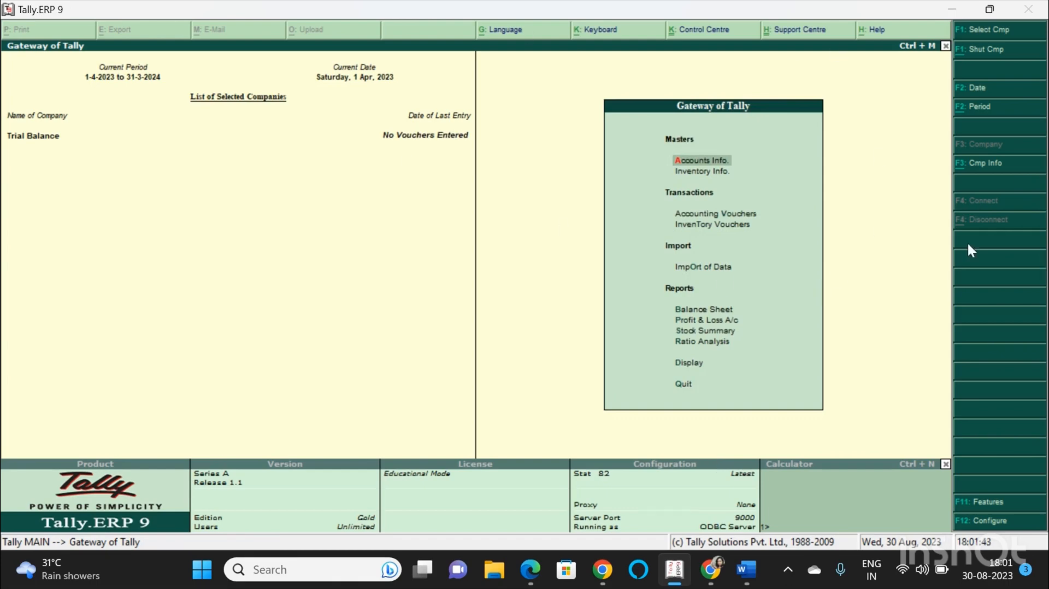
pyautogui.press('Down')
pyautogui.press('Down')
pyautogui.press('Down')
pyautogui.press('Down')
pyautogui.press('Down')
pyautogui.press('Down')
pyautogui.press('Down')
pyautogui.press('Down')
pyautogui.press('Down')
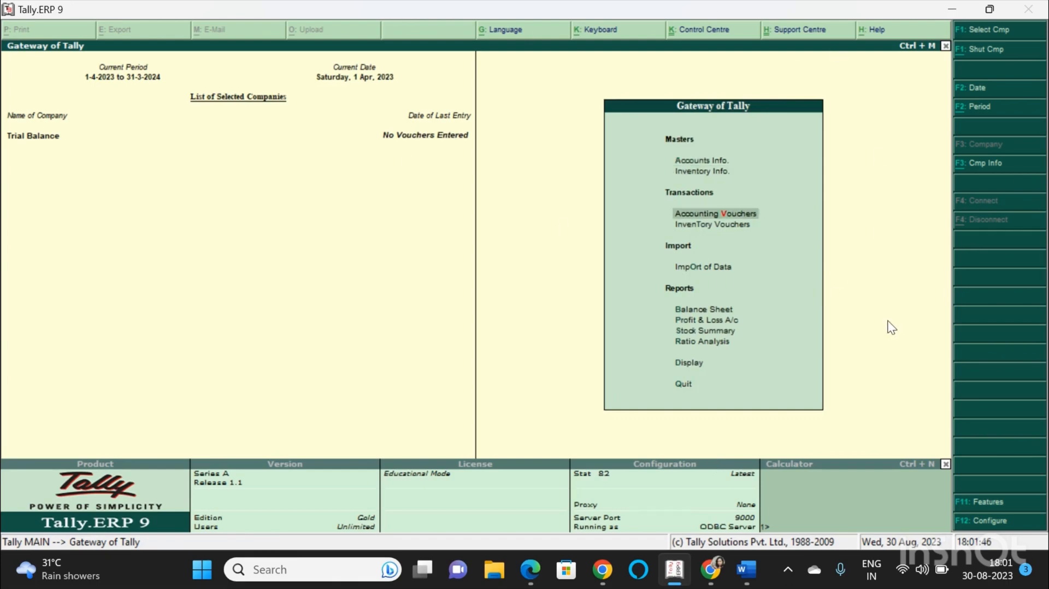
pyautogui.press('Return')
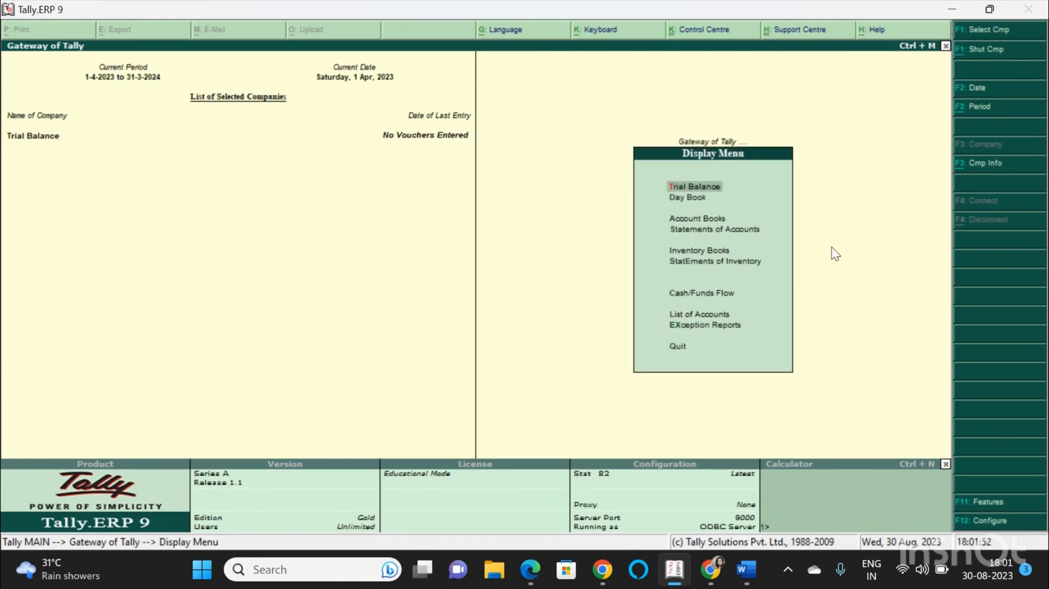
pyautogui.press('Return')
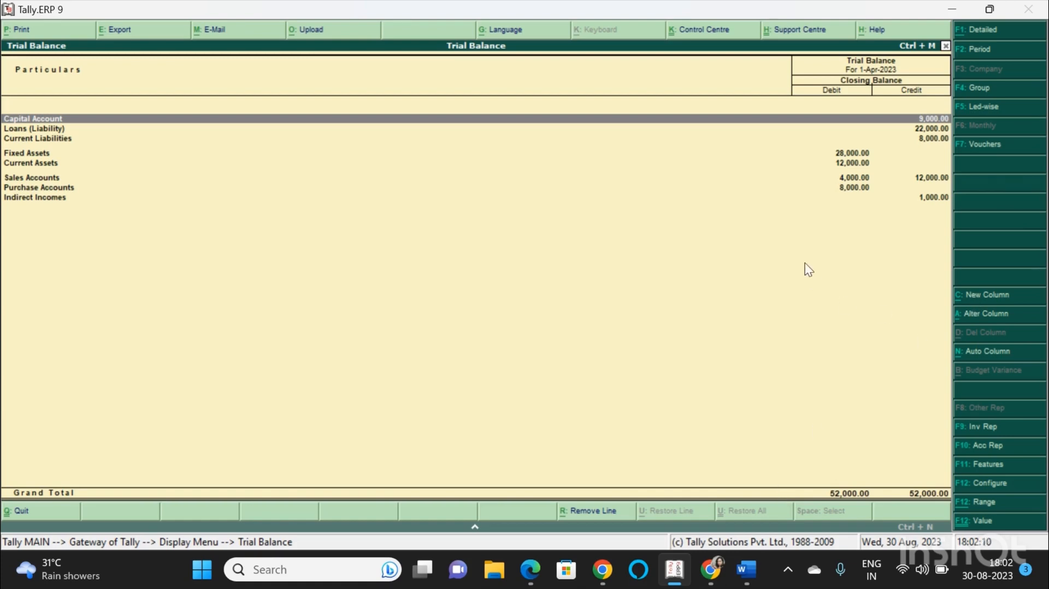
# Switch the trial balance to the detailed ledger-wise view, then close the report.
pyautogui.hotkey('alt', 'F1')
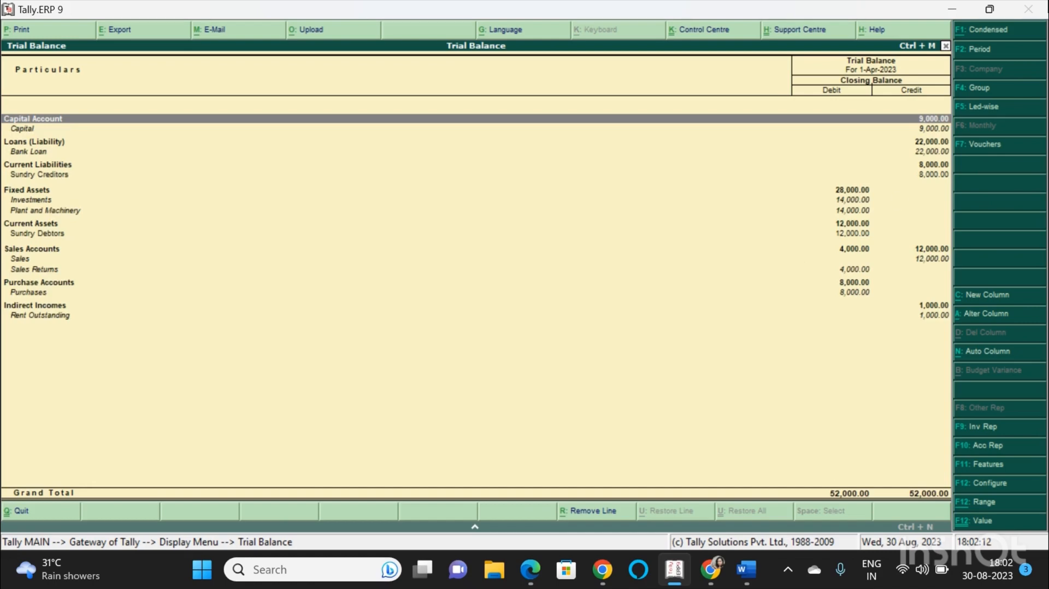
pyautogui.click(1005, 29)
pyautogui.click(996, 29)
pyautogui.press('Escape')
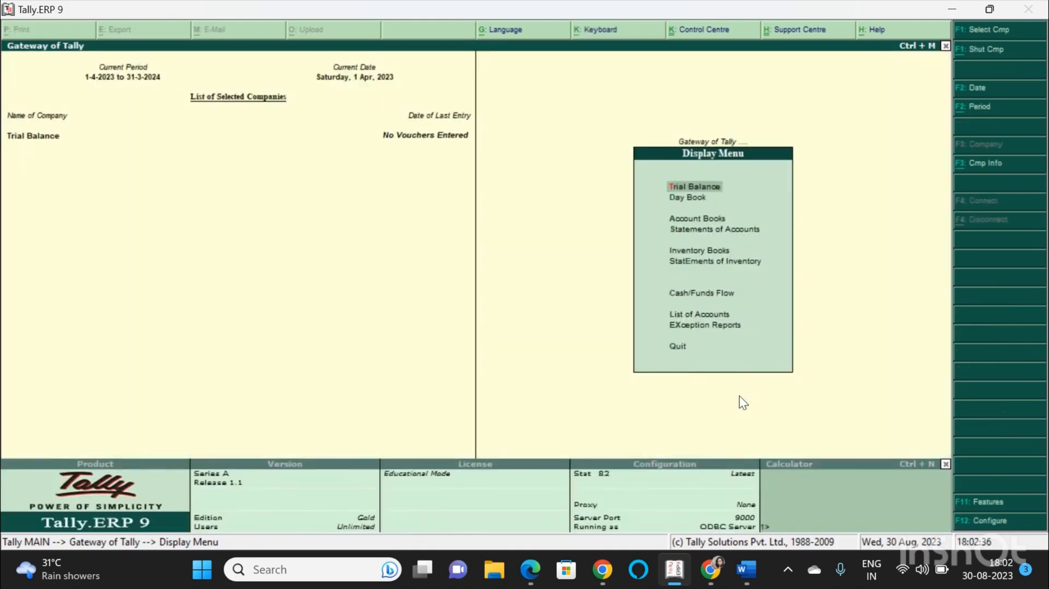